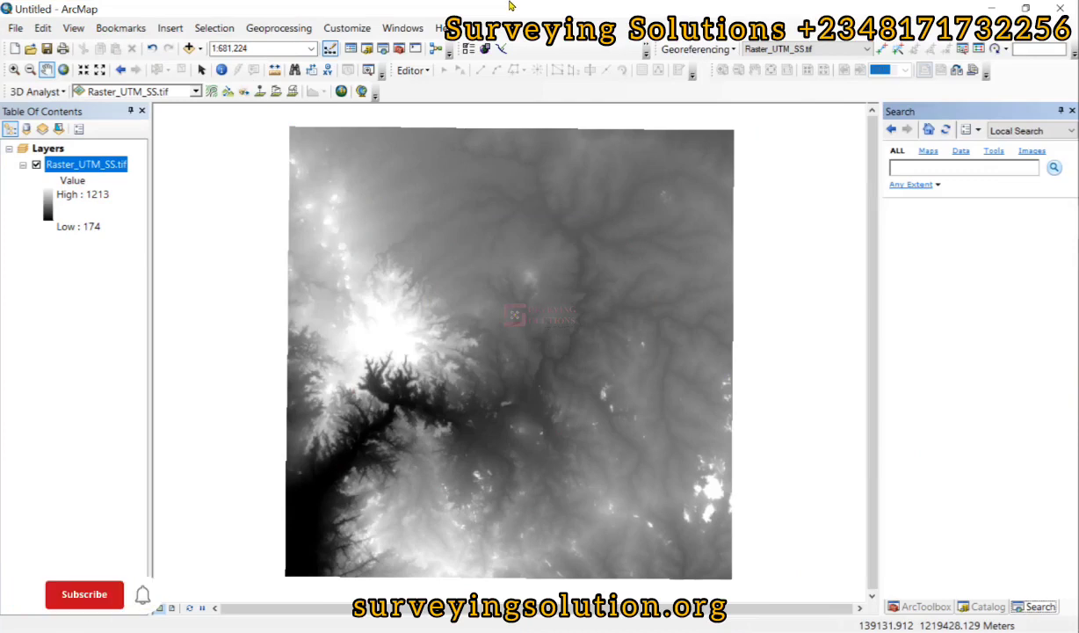
- Apply the rainbow colour ramp to the elevation raster in ArcMap
click(50, 206)
click(178, 251)
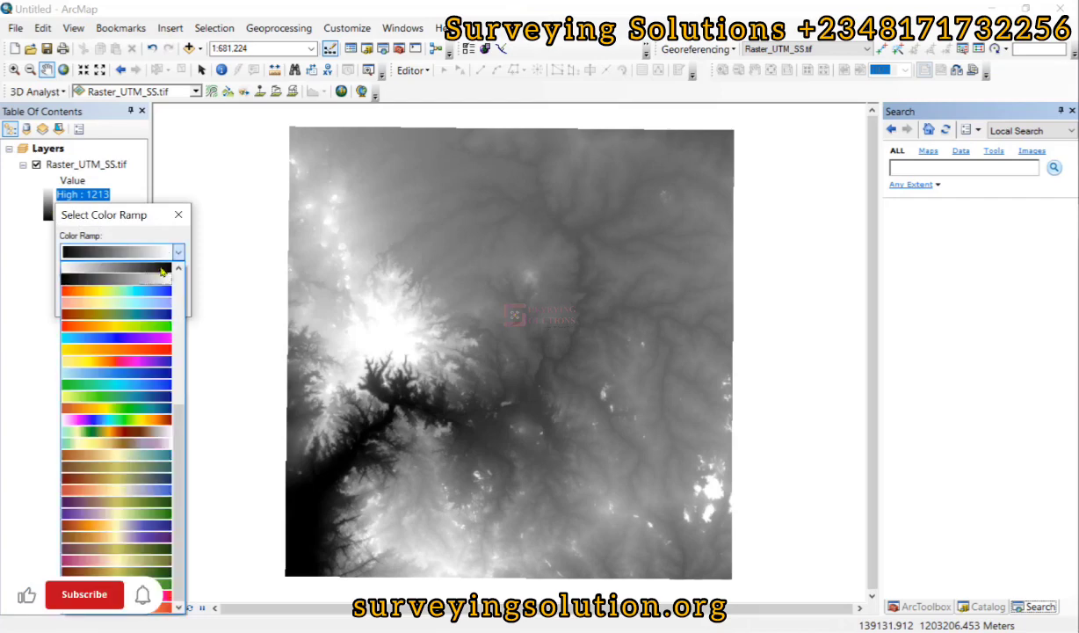
click(153, 294)
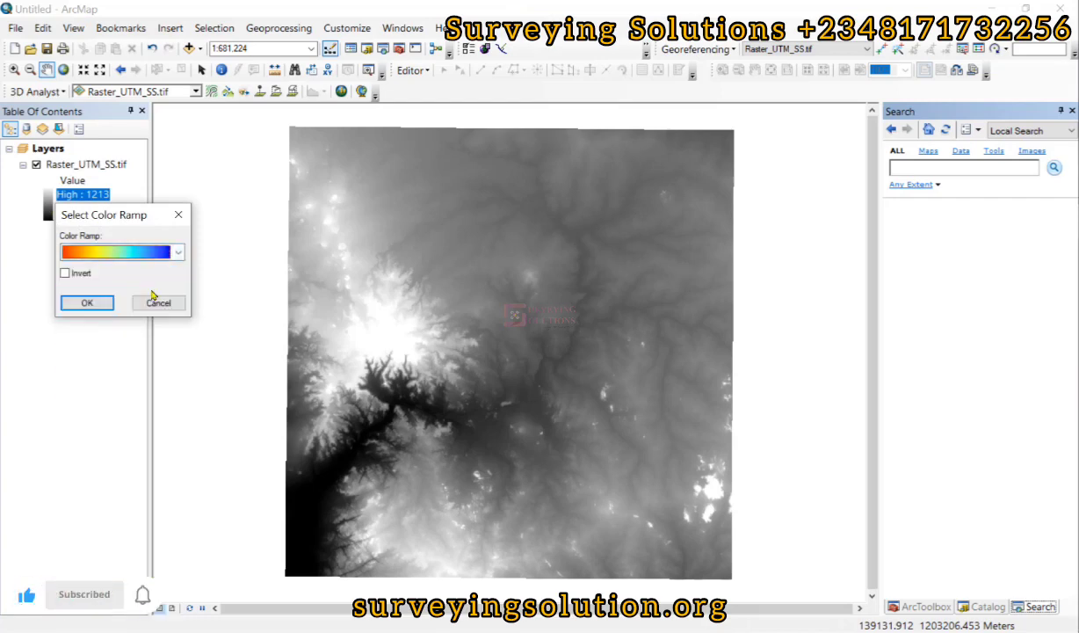
click(94, 305)
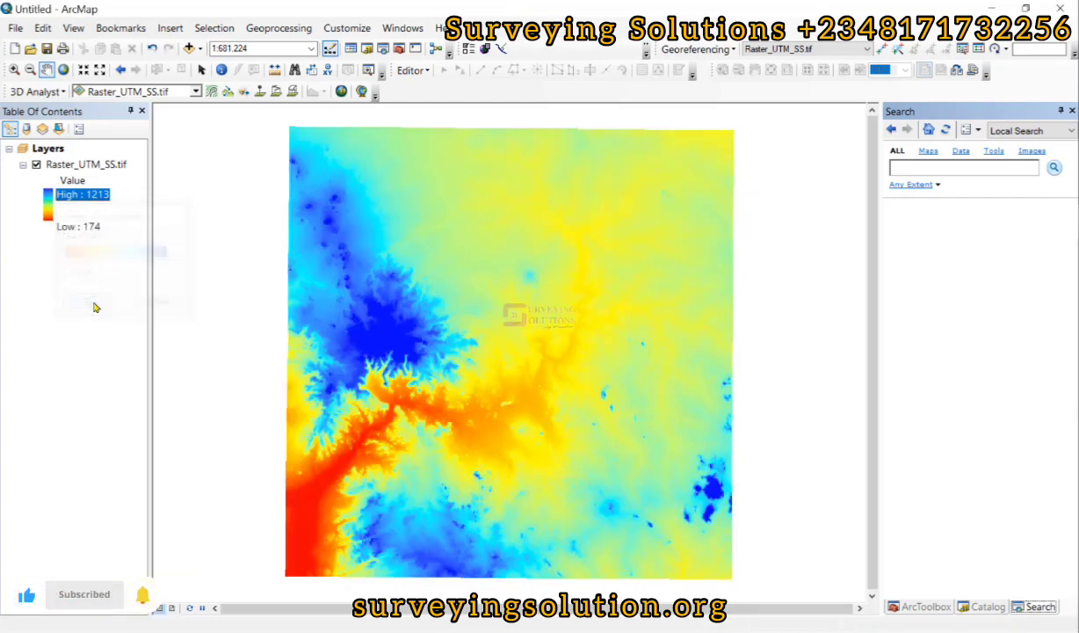
- Invert the ramp so high ground (1213) is red and low ground (174) blue
double_click(48, 198)
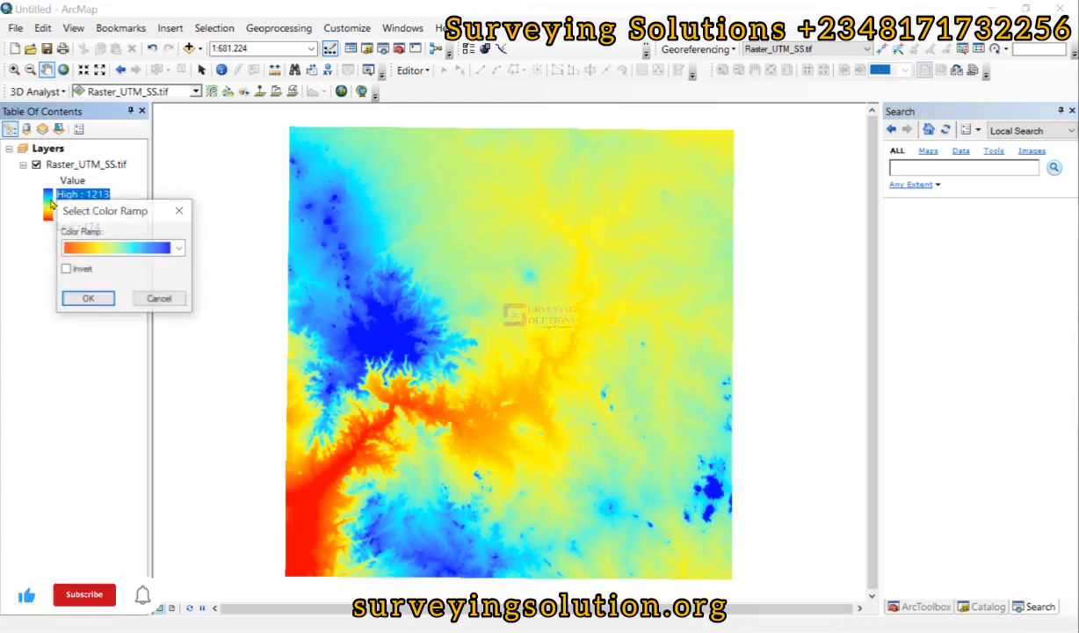
click(78, 271)
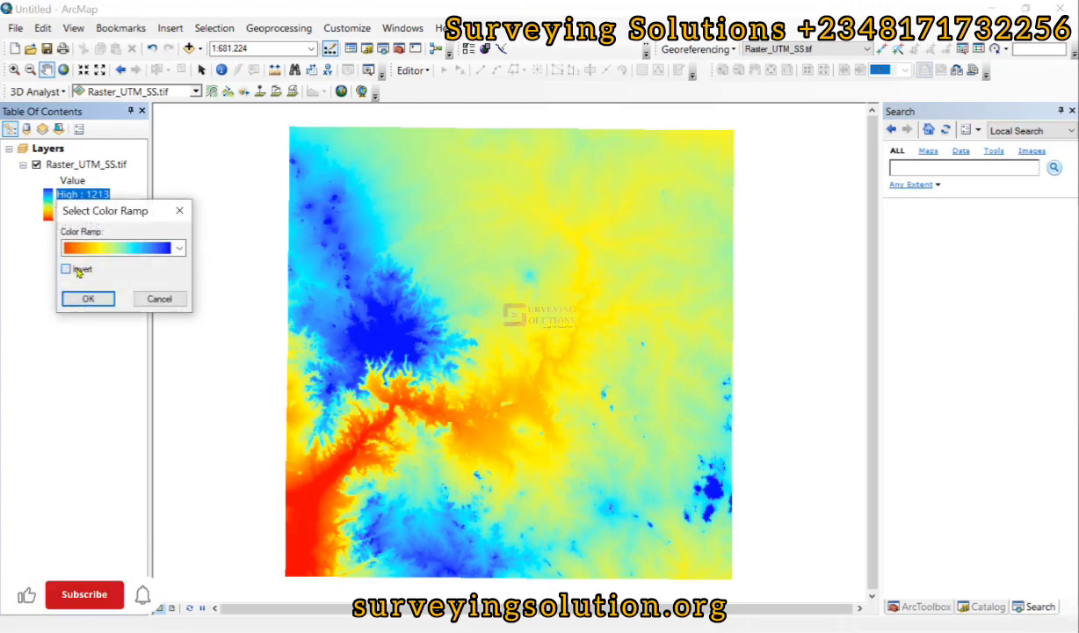
click(87, 298)
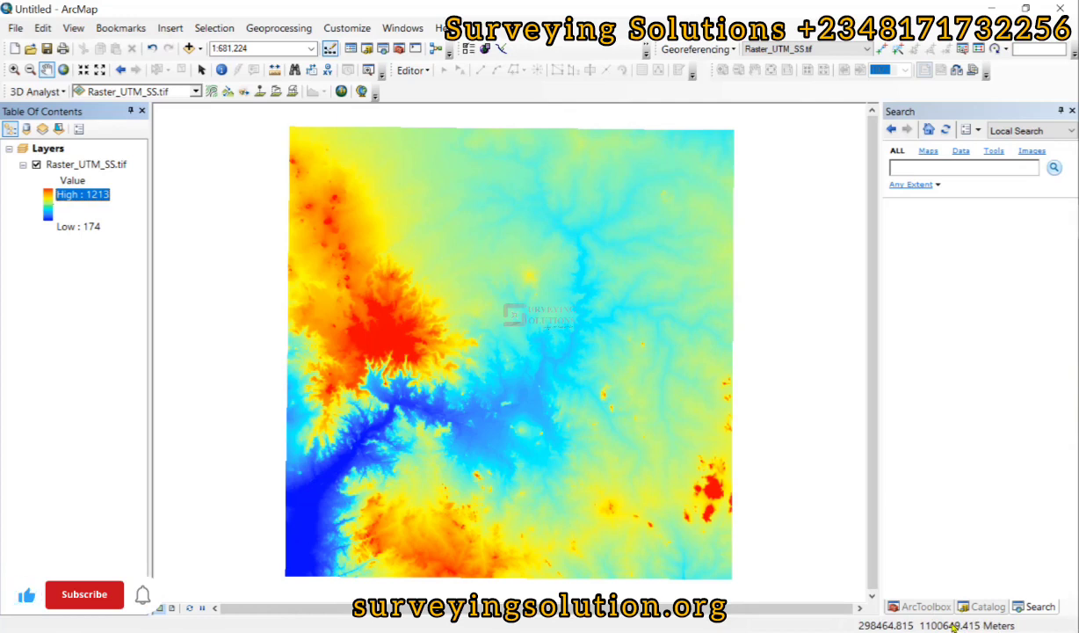
click(99, 168)
right_click(99, 170)
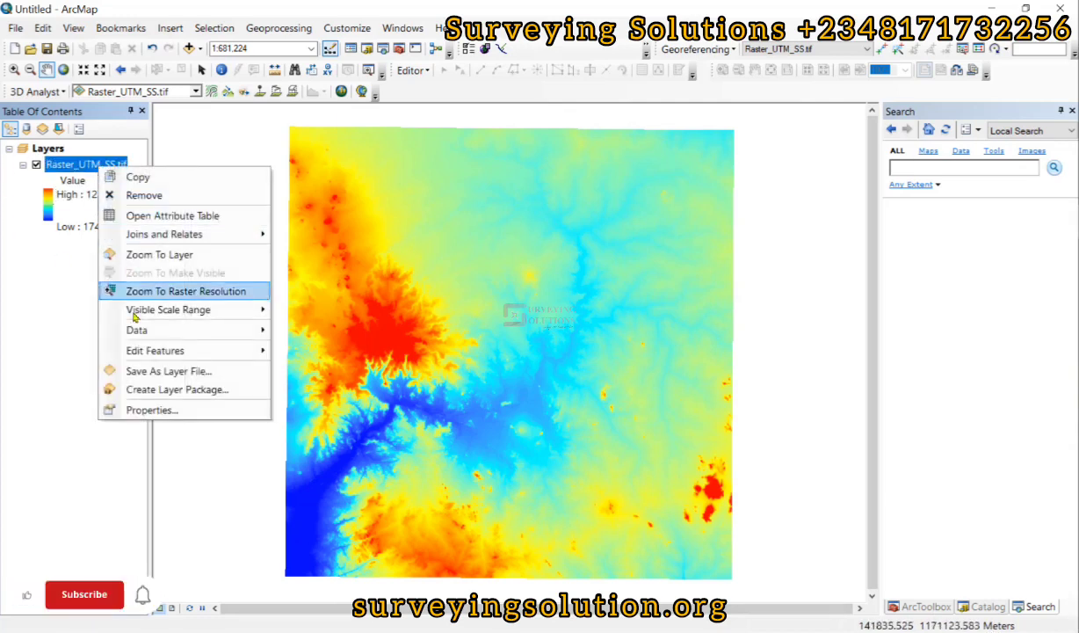
click(141, 411)
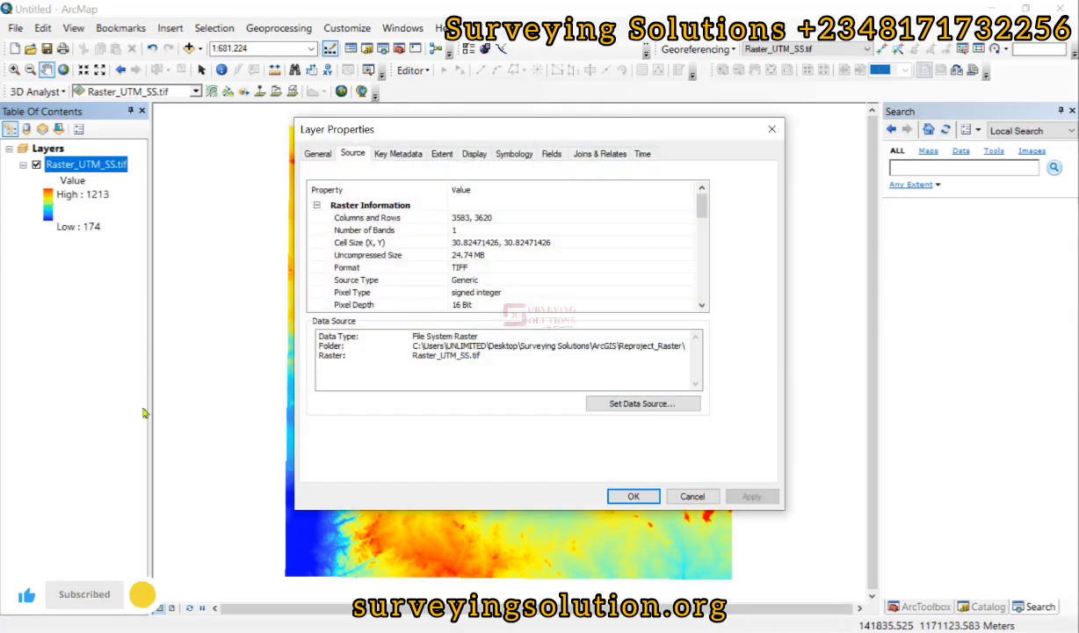
scroll(448, 264, down, 6)
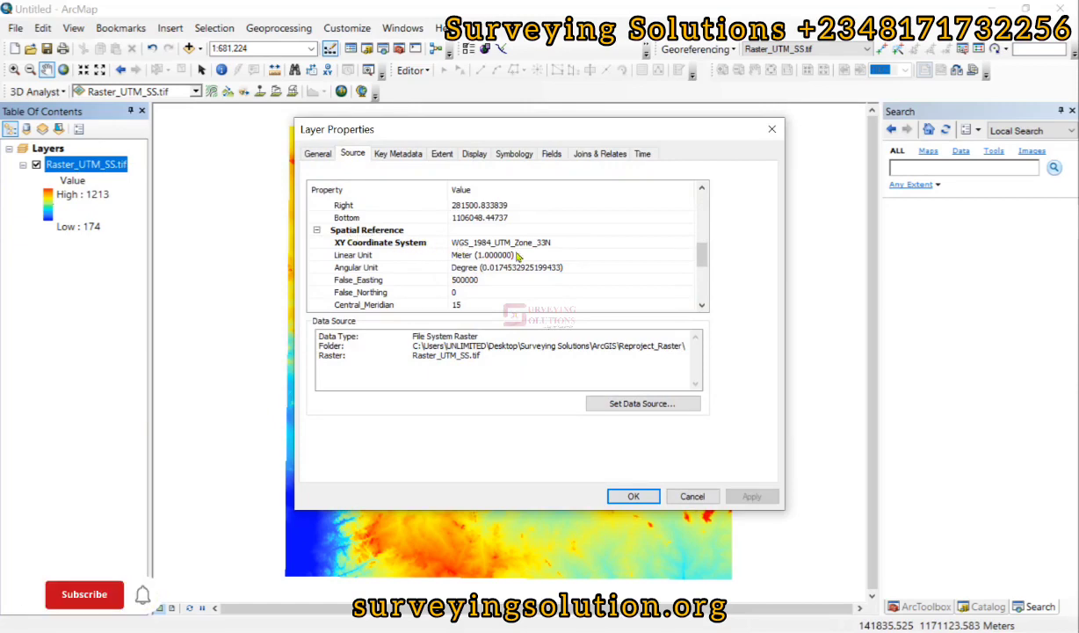
click(772, 132)
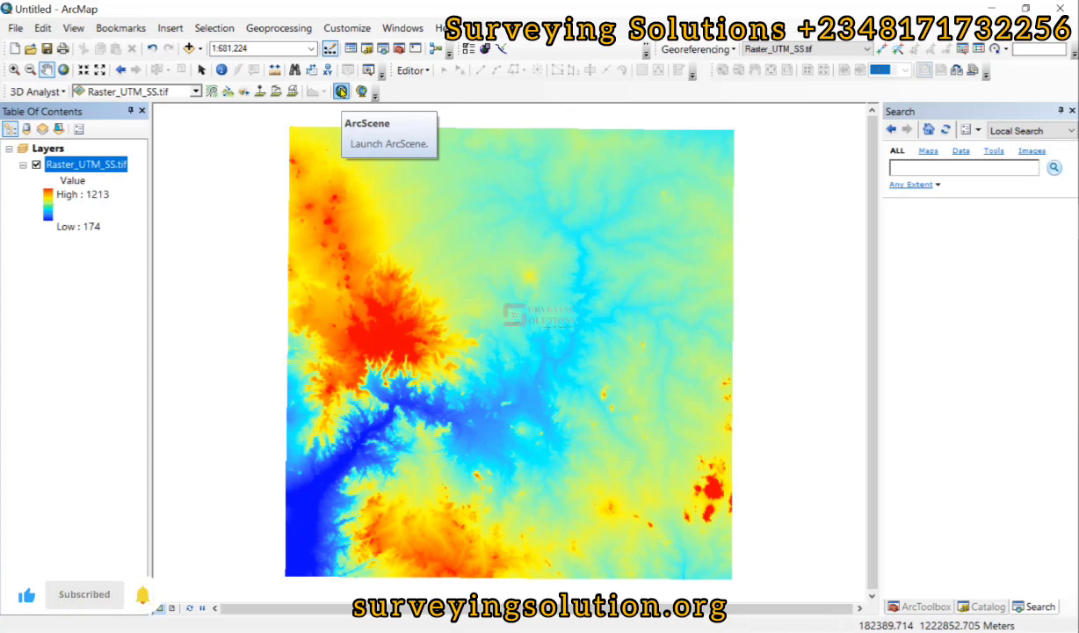
- Launch ArcScene and add Raster_UTM_SS.tif from Explorer, building pyramids
click(341, 91)
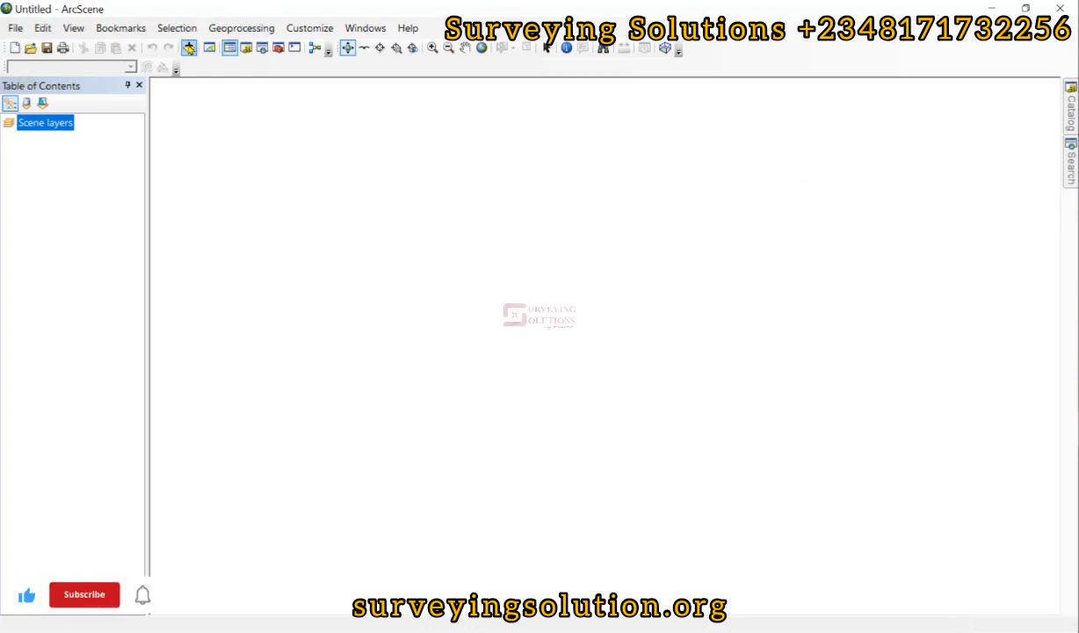
click(976, 387)
drag(1074, 463, 450, 360)
click(511, 292)
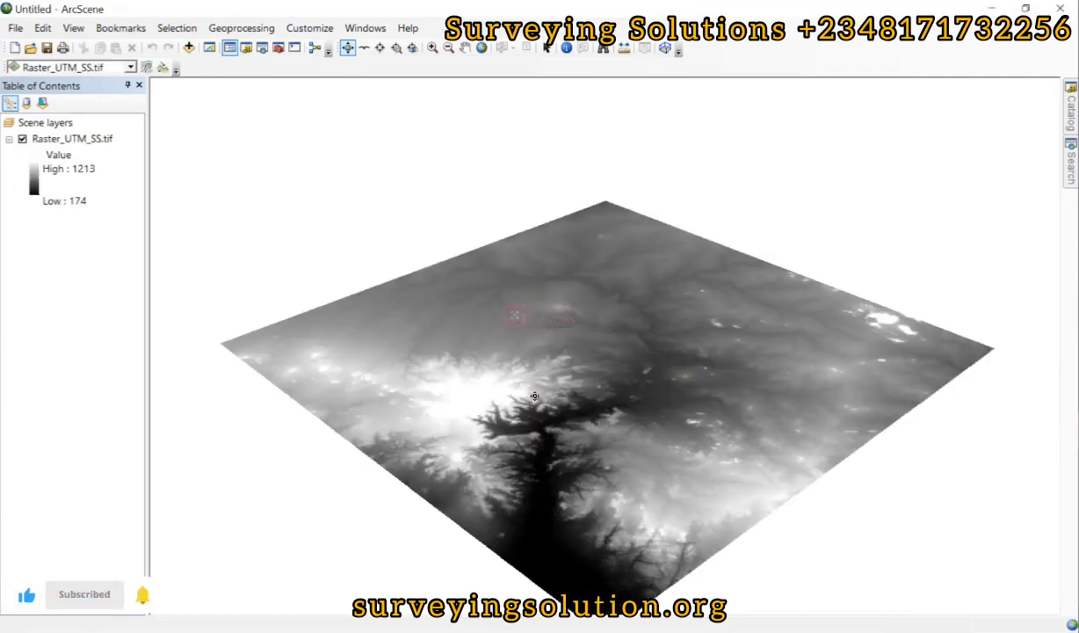
middle_drag(594, 406, 563, 336)
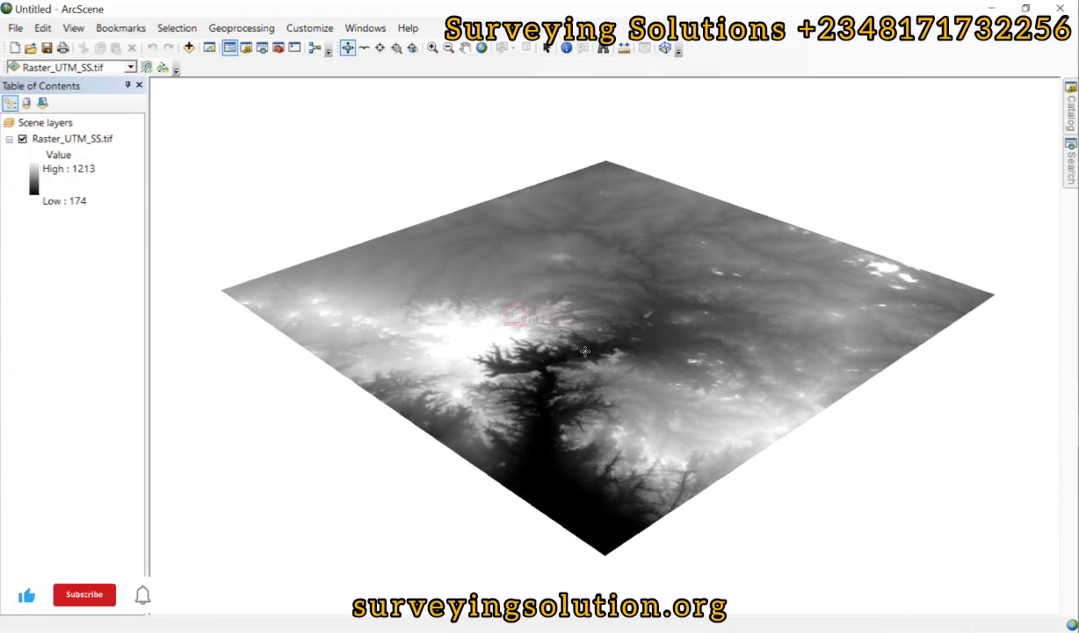
- Colour the scene raster with an inverted rainbow ramp, red for 1213 and blue for 174
click(33, 185)
click(153, 233)
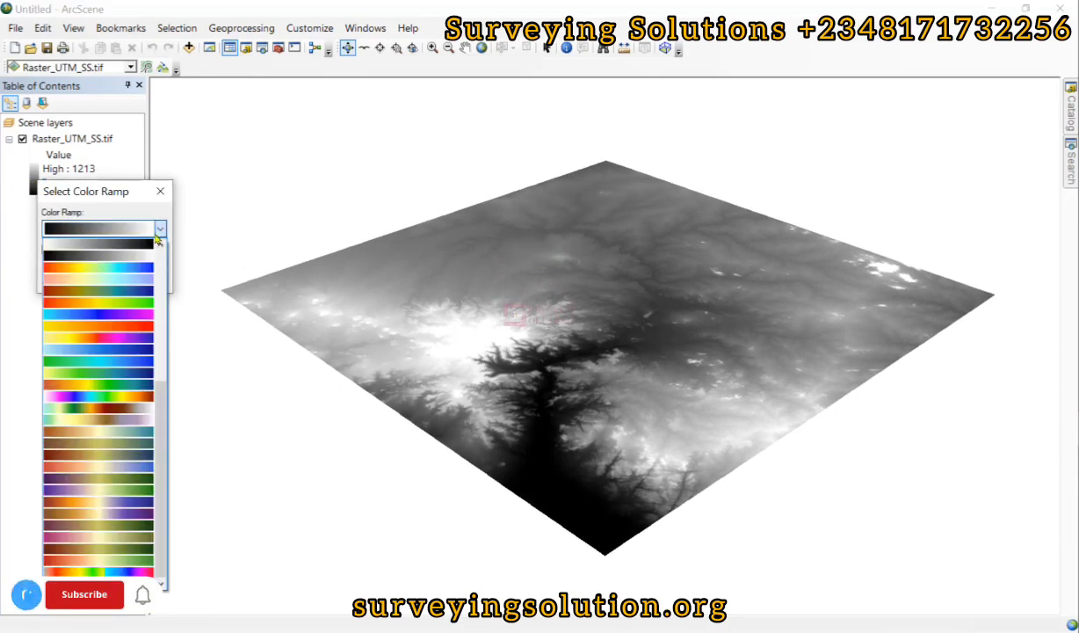
click(101, 271)
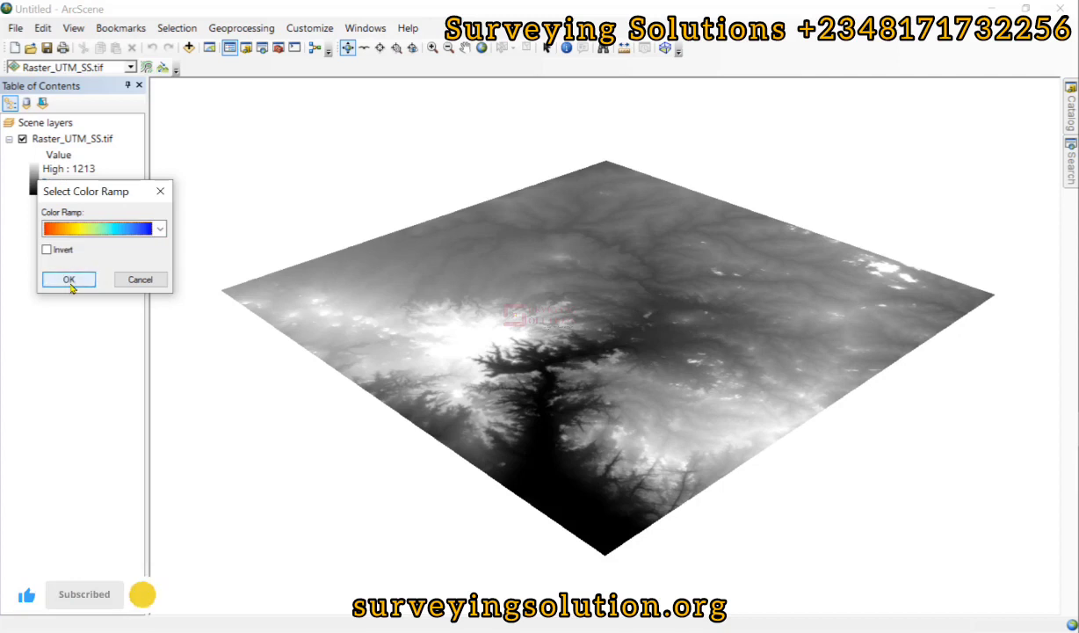
click(69, 279)
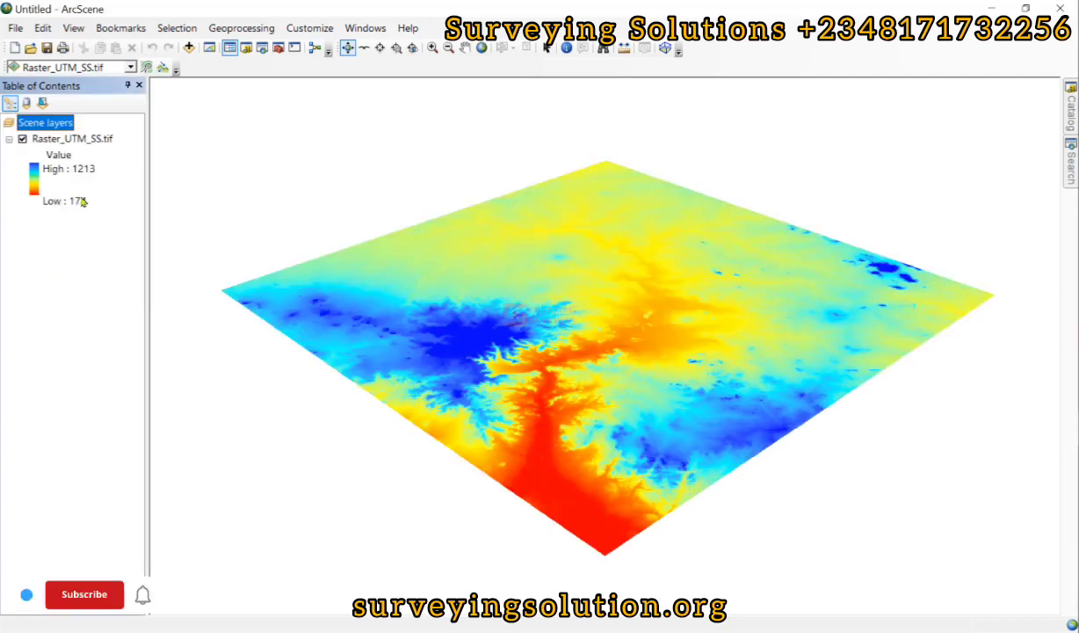
double_click(35, 179)
click(48, 247)
click(70, 276)
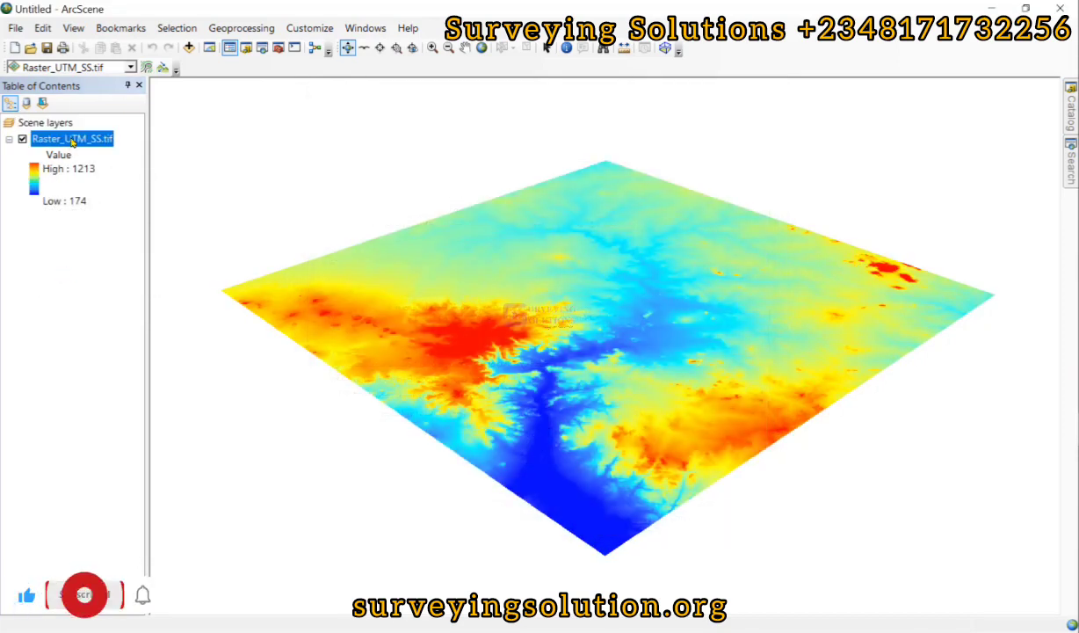
- Set Raster_UTM_SS.tif base heights to float on its own surface with conversion factor 5
right_click(72, 140)
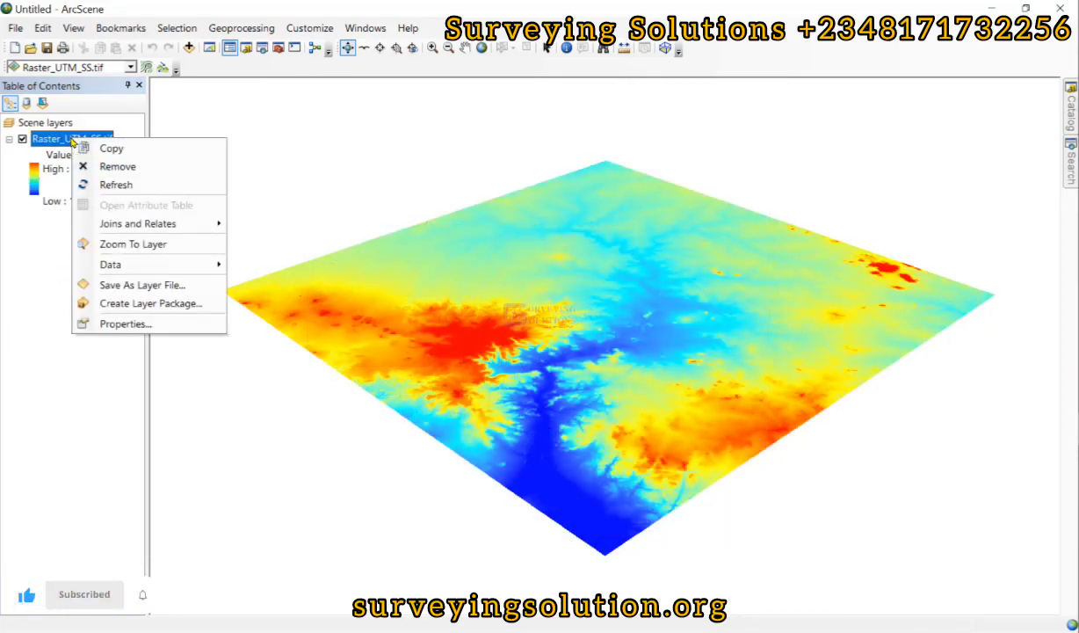
click(119, 324)
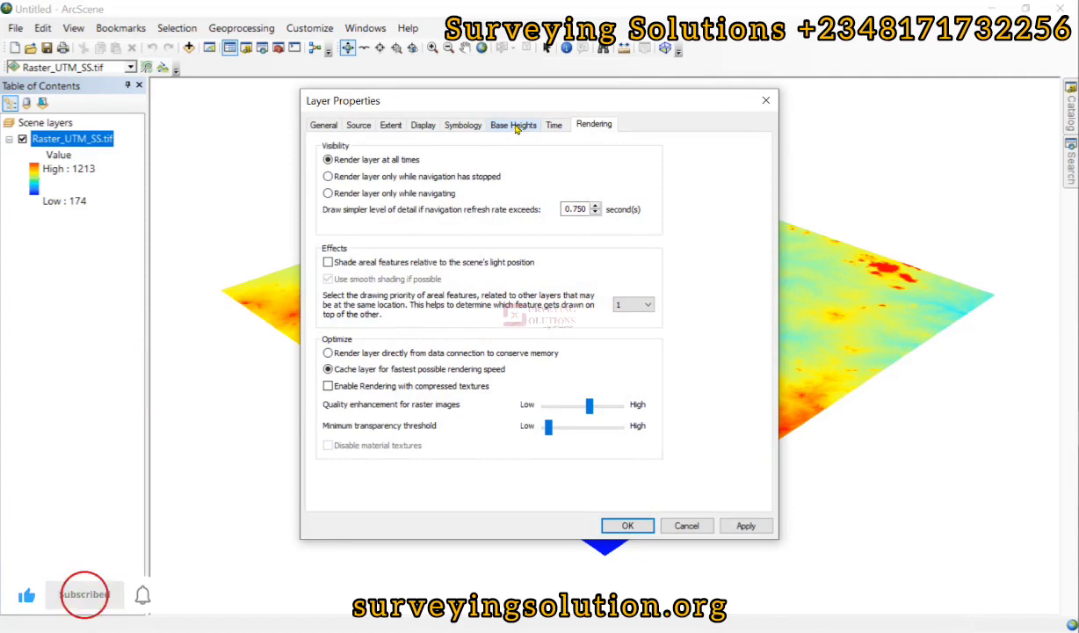
click(515, 126)
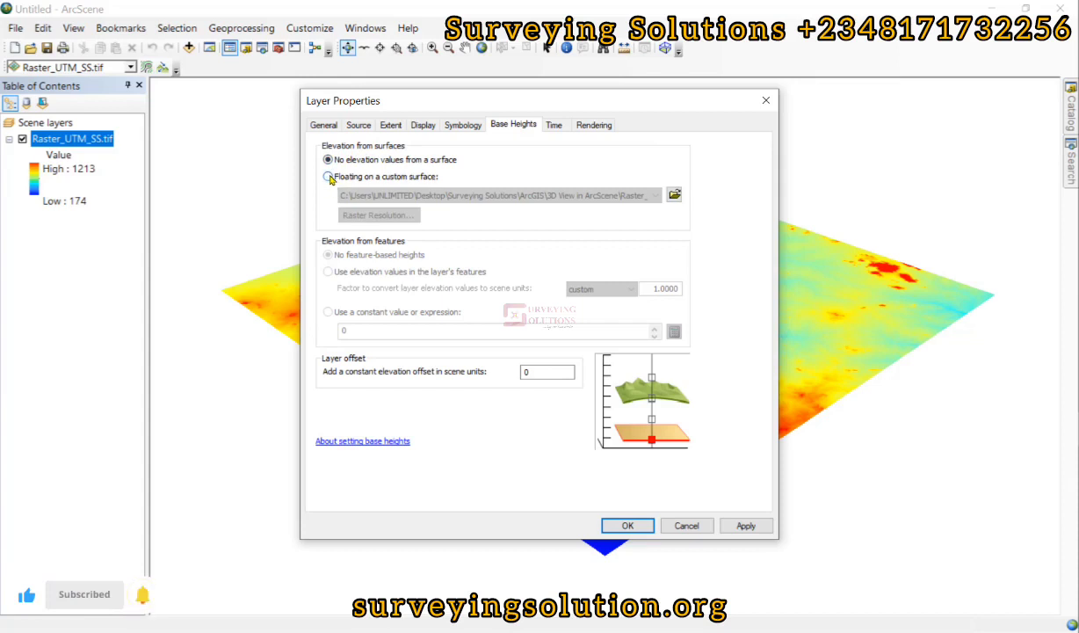
click(327, 177)
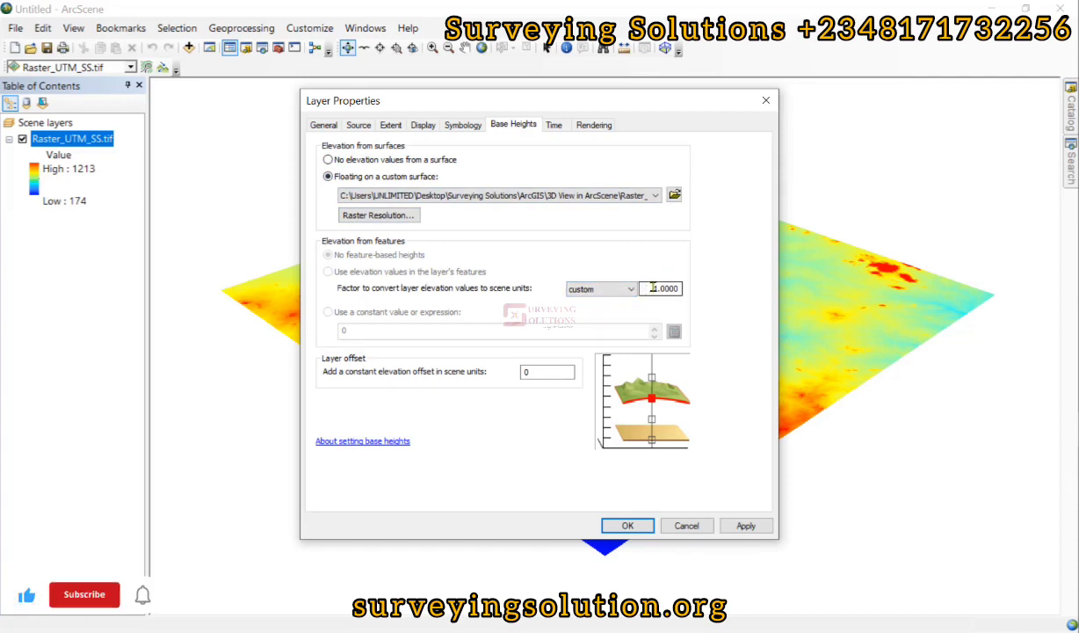
drag(643, 289, 718, 291)
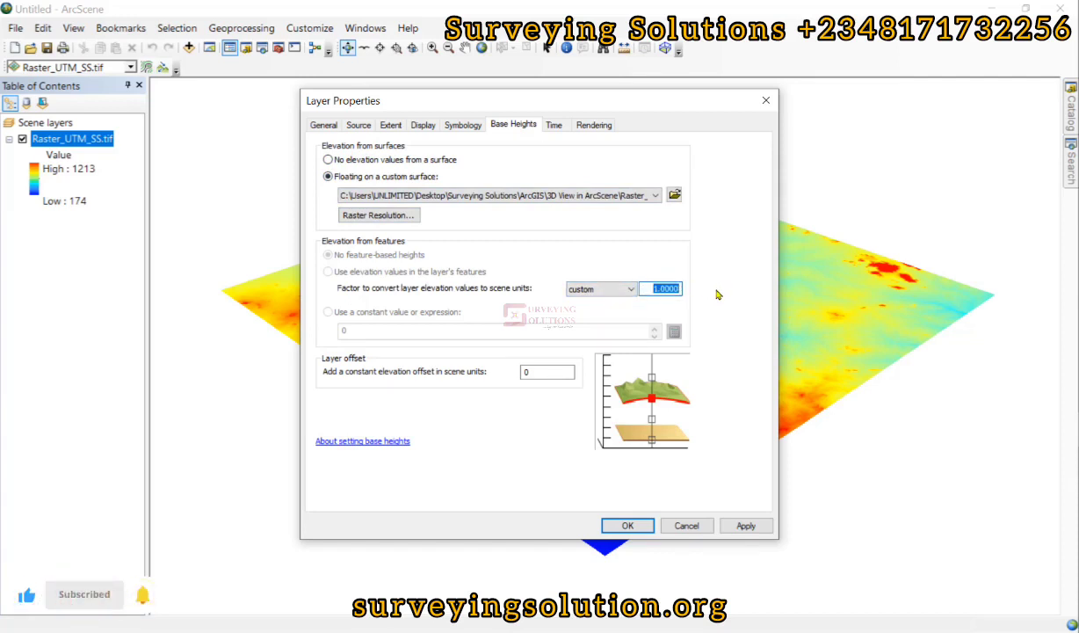
text(5)
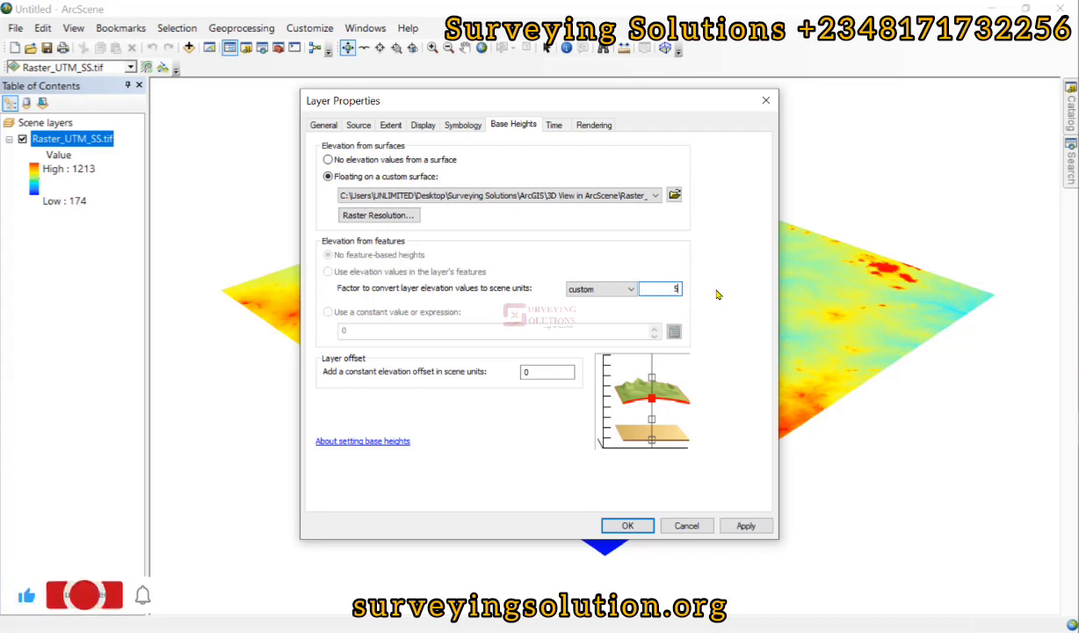
click(741, 525)
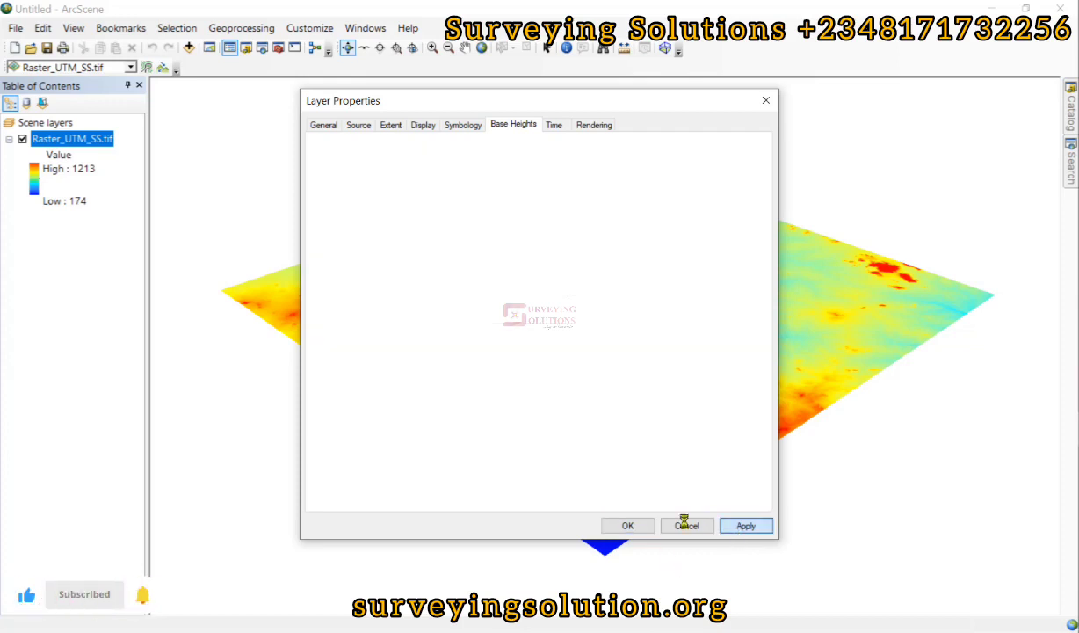
click(627, 526)
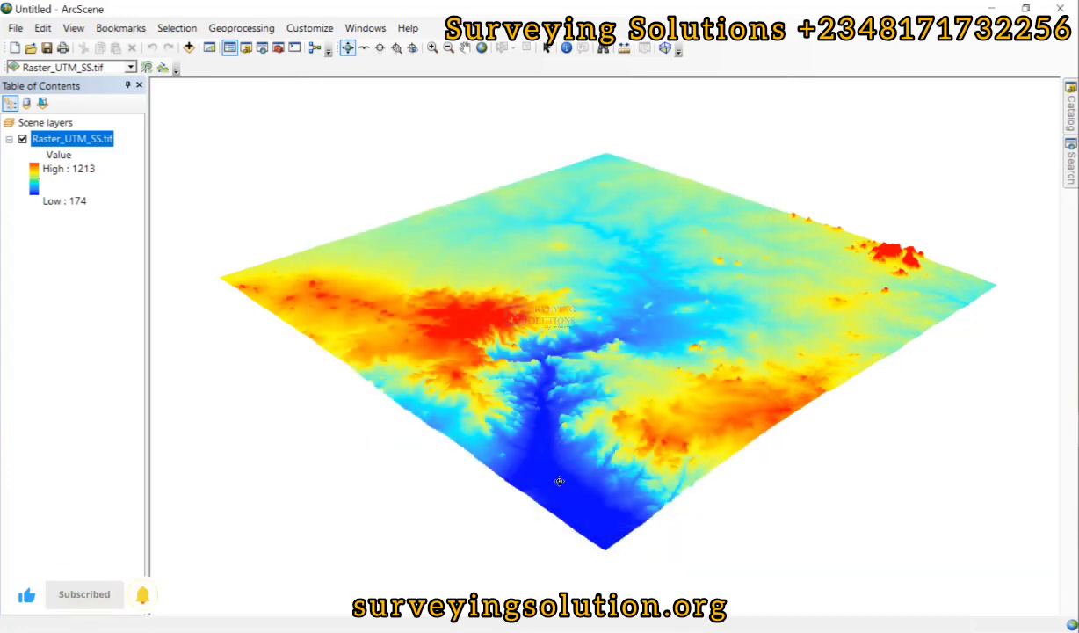
drag(574, 425, 559, 447)
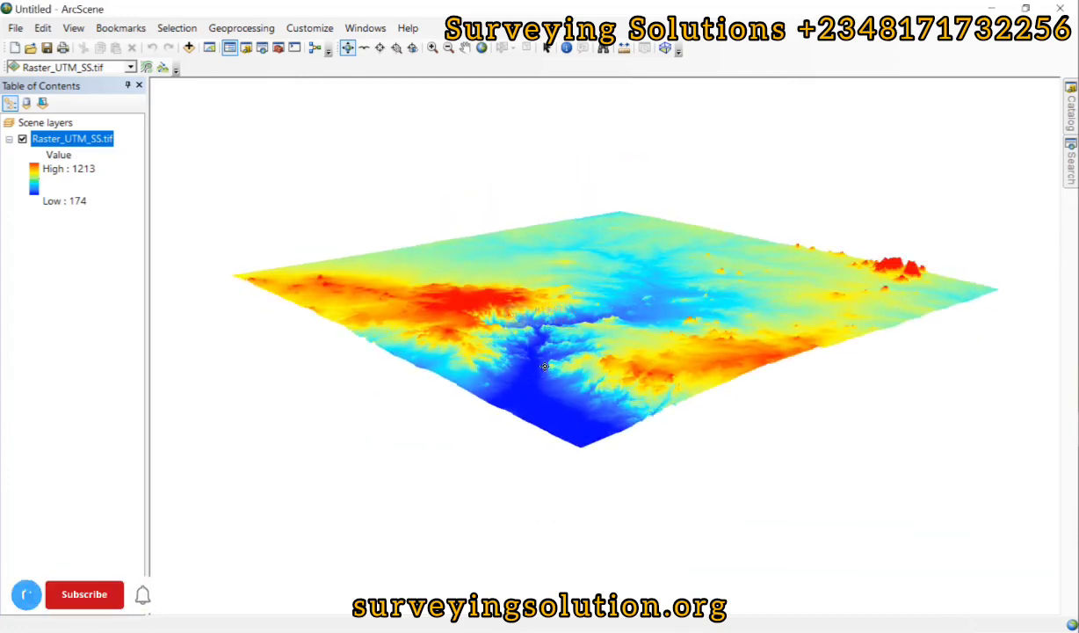
drag(523, 352, 546, 361)
scroll(546, 361, up, 2)
scroll(547, 362, up, 3)
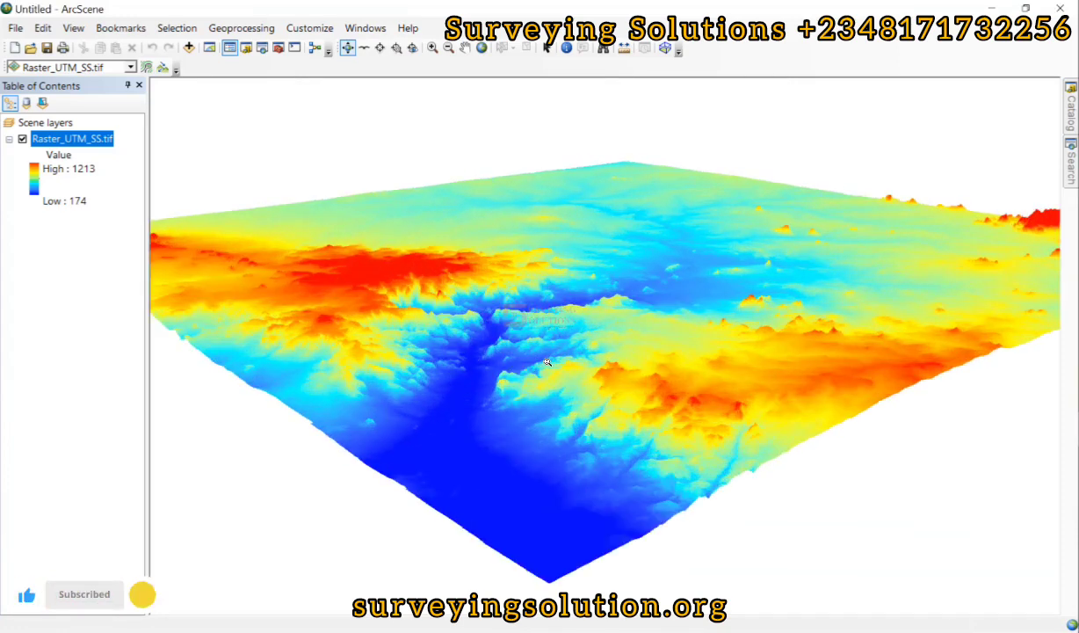
drag(483, 335, 569, 356)
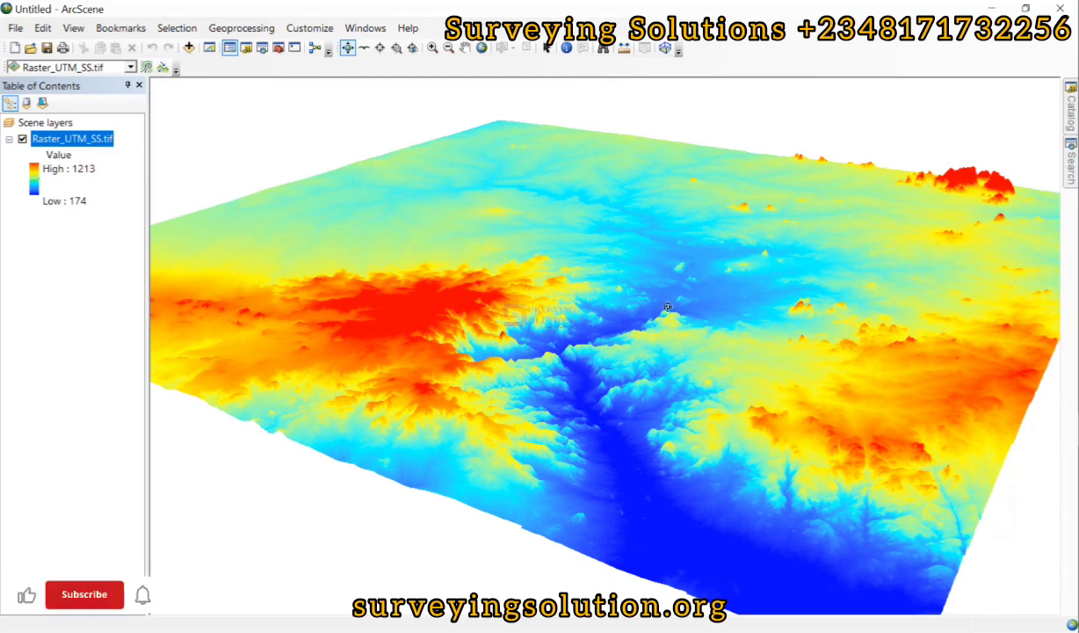
drag(963, 217, 905, 207)
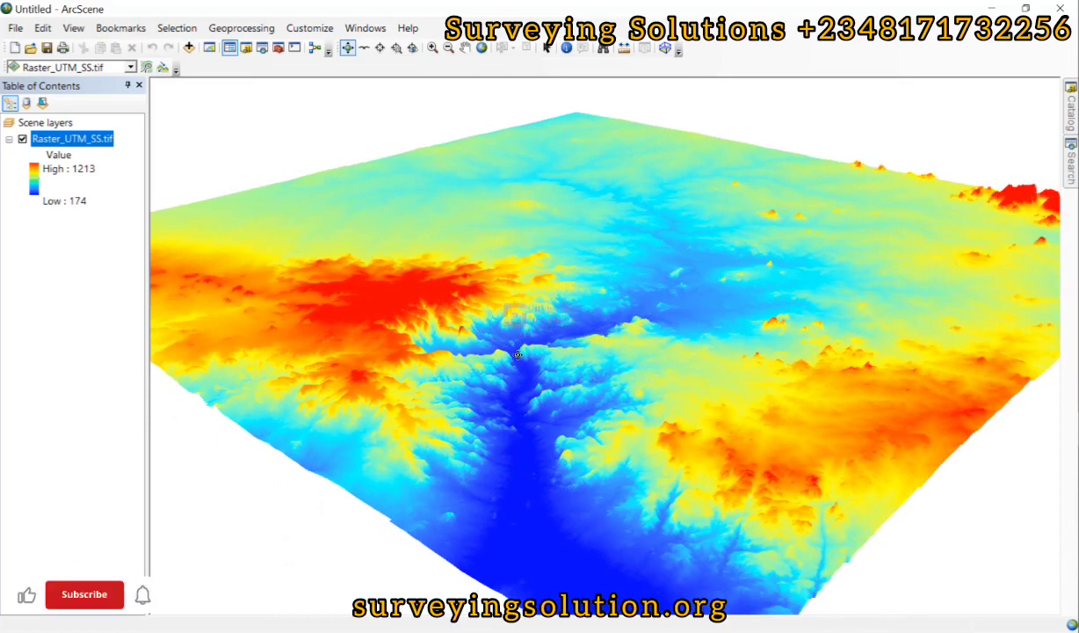
mouse_move(545, 526)
mouse_down()
mouse_move(552, 470)
mouse_move(562, 527)
mouse_move(559, 511)
mouse_up()
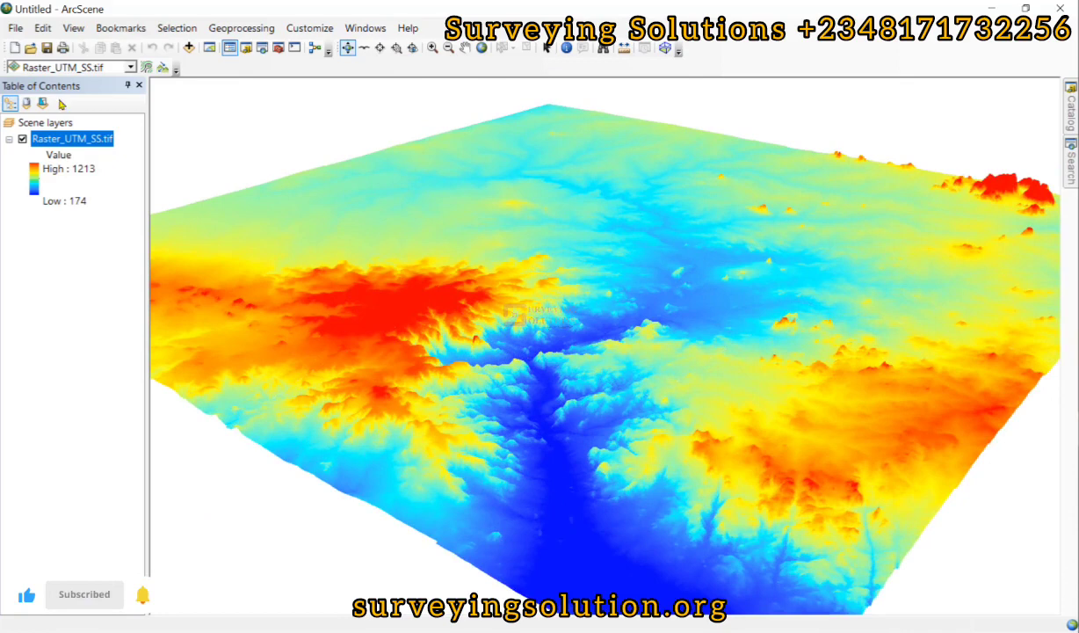
- Change the Raster_UTM_SS.tif base-height conversion factor from 5.0000 to 7
right_click(76, 137)
click(168, 309)
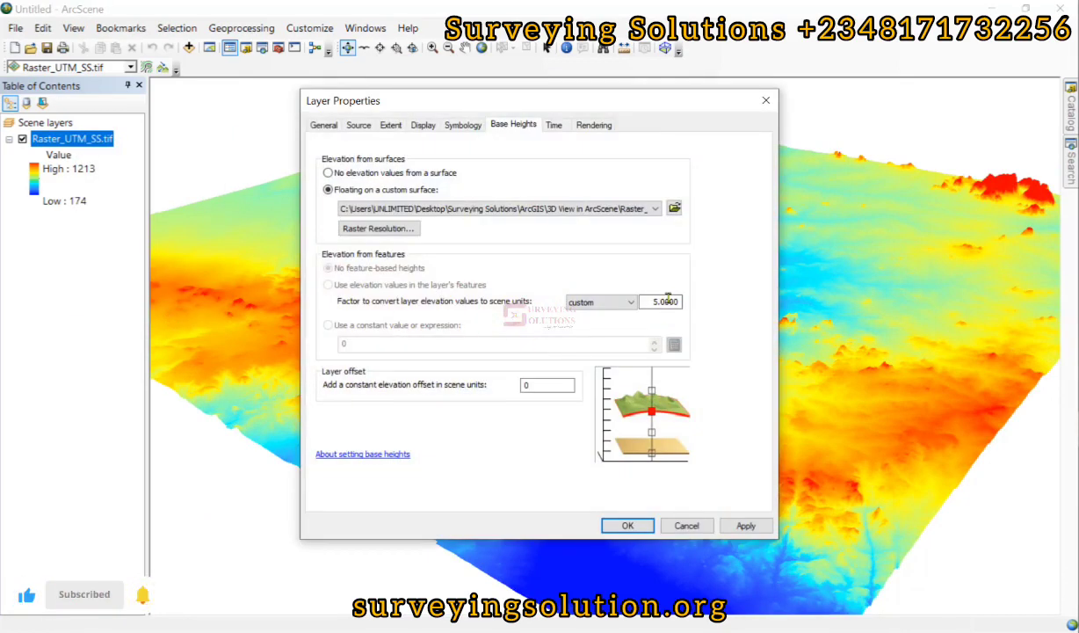
drag(624, 301, 747, 302)
text(7)
click(745, 526)
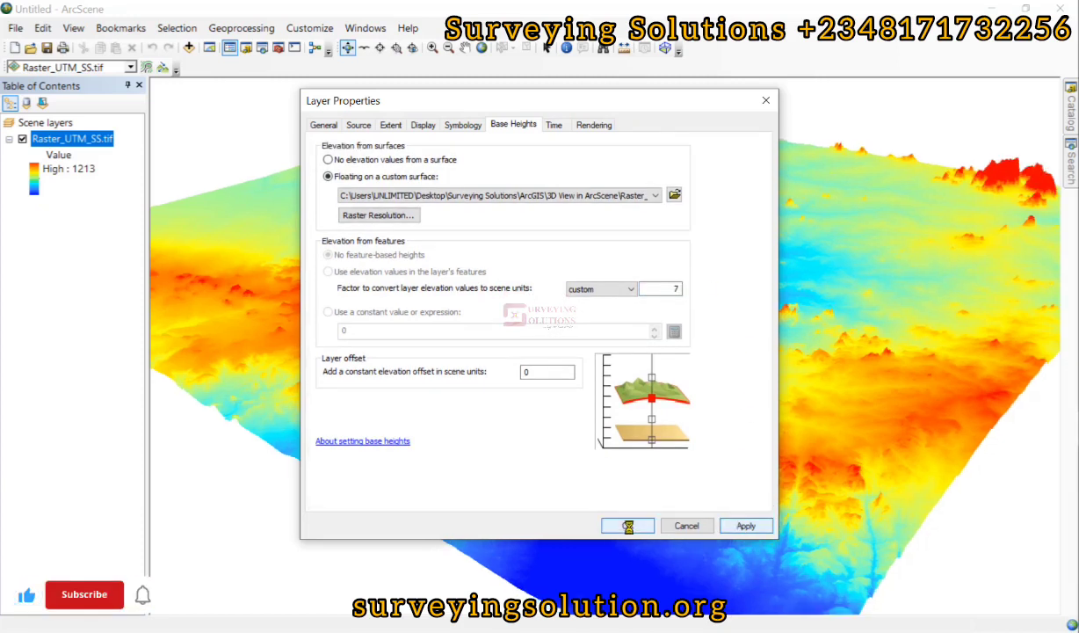
click(629, 526)
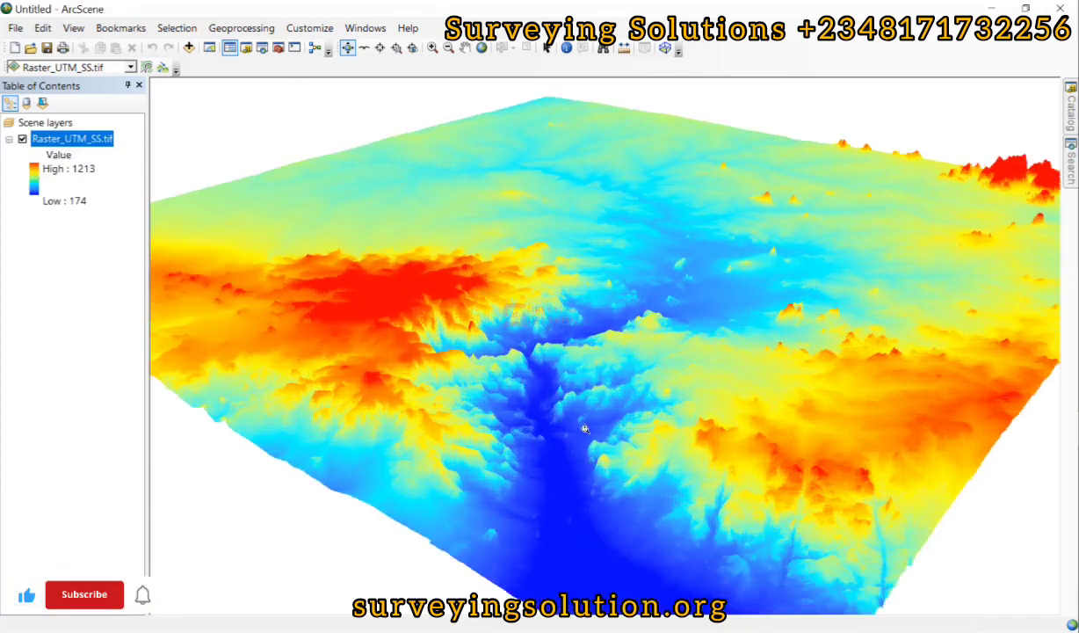
scroll(562, 414, up, 2)
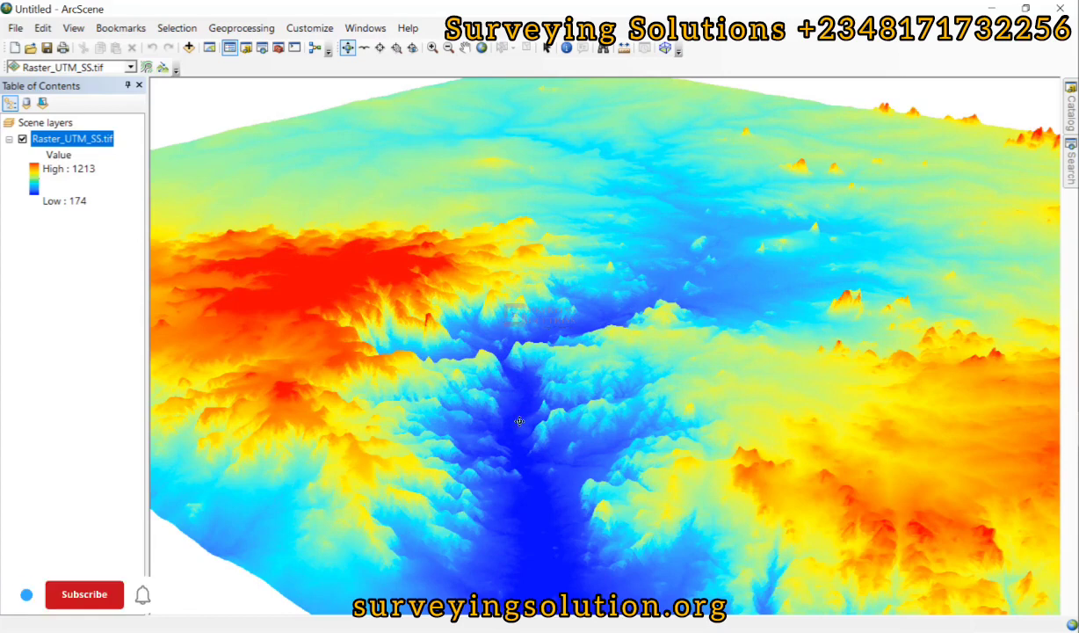
drag(519, 416, 501, 387)
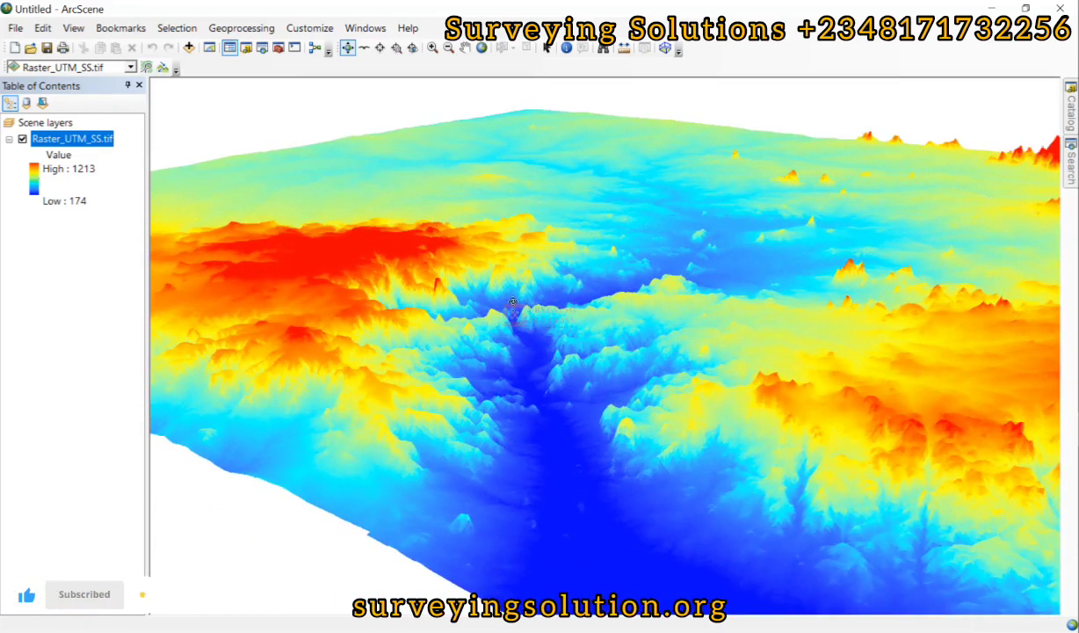
drag(283, 282, 312, 305)
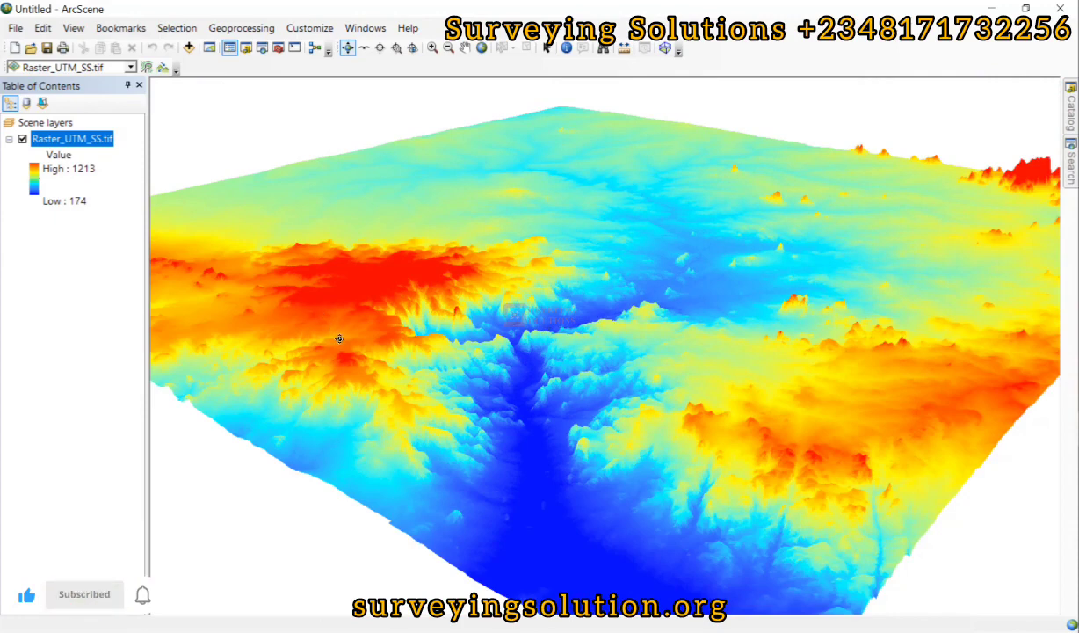
scroll(641, 322, up, 5)
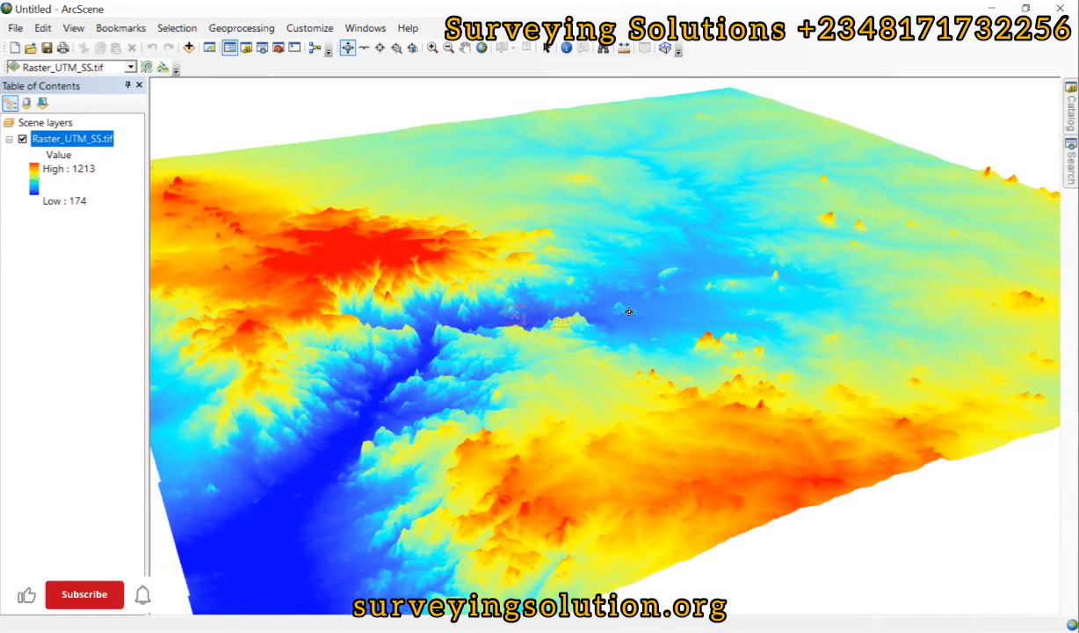
scroll(630, 312, down, 5)
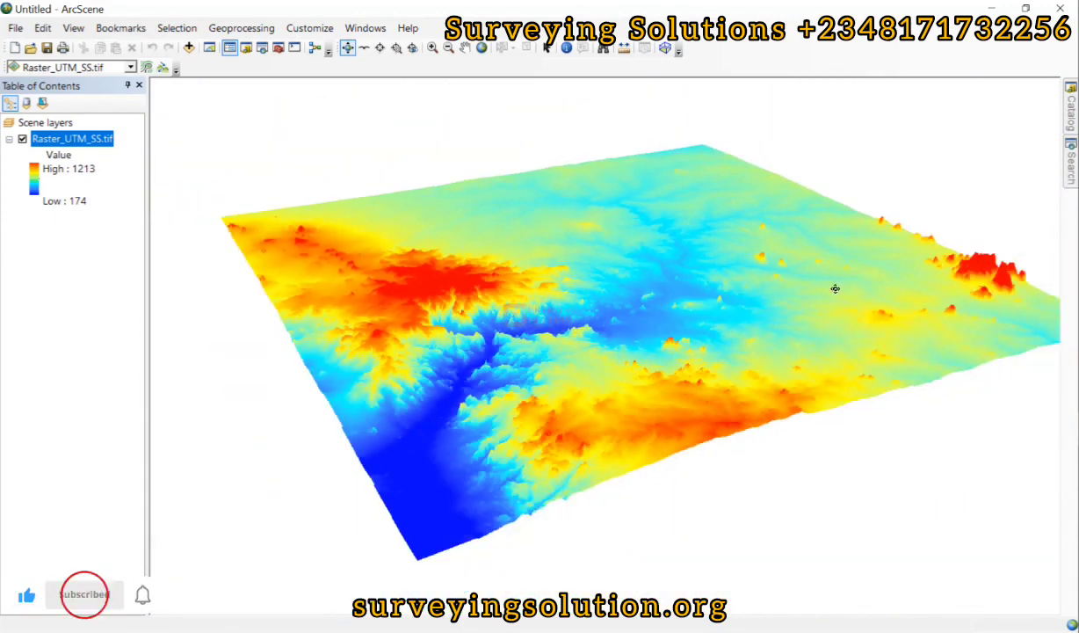
scroll(944, 304, up, 2)
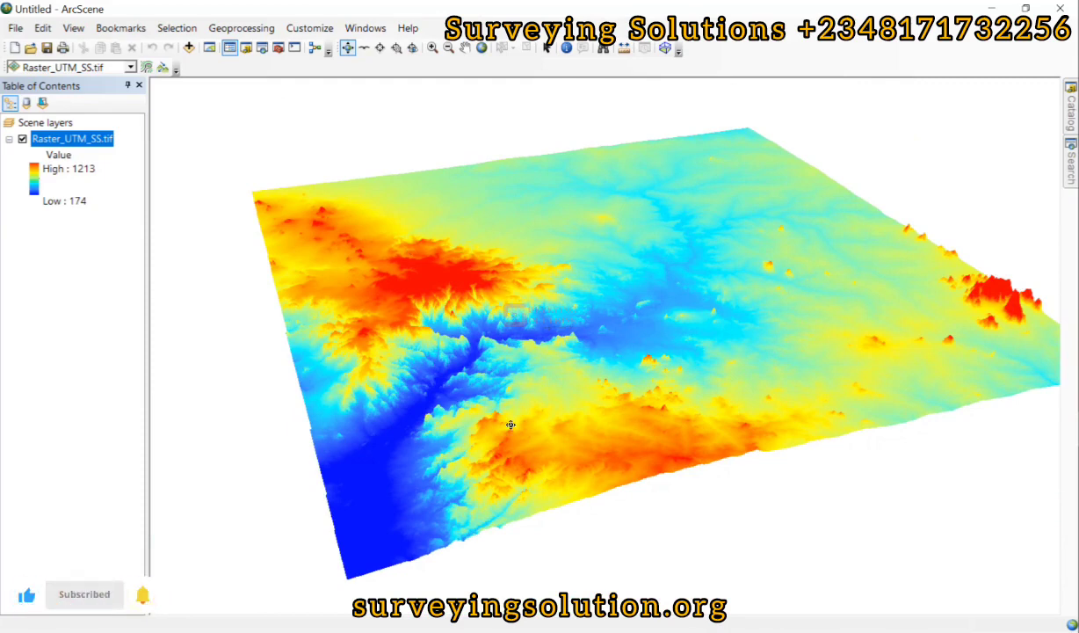
- Zoom and orbit the scene to inspect the 7× exaggerated terrain from several angles
drag(506, 384, 506, 413)
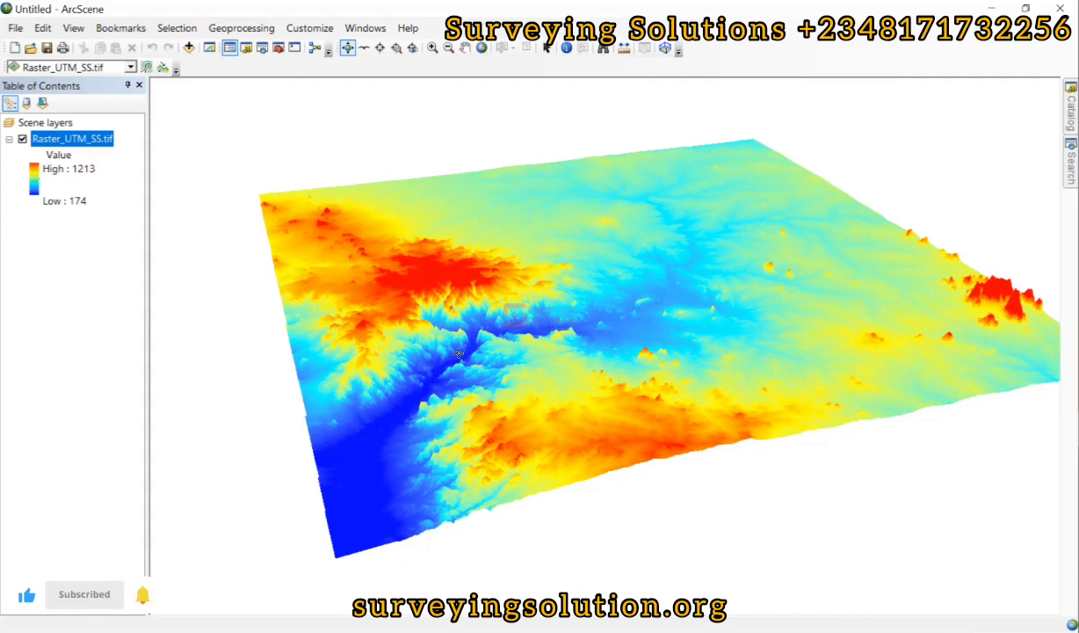
scroll(471, 351, down, 2)
scroll(474, 356, up, 2)
scroll(482, 363, up, 3)
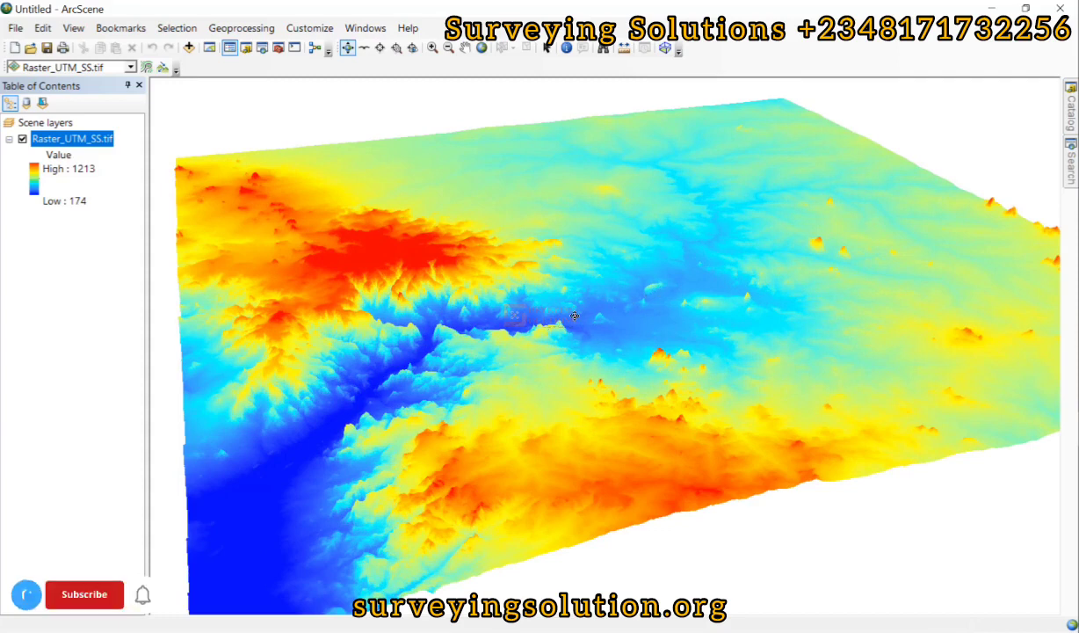
scroll(633, 277, up, 3)
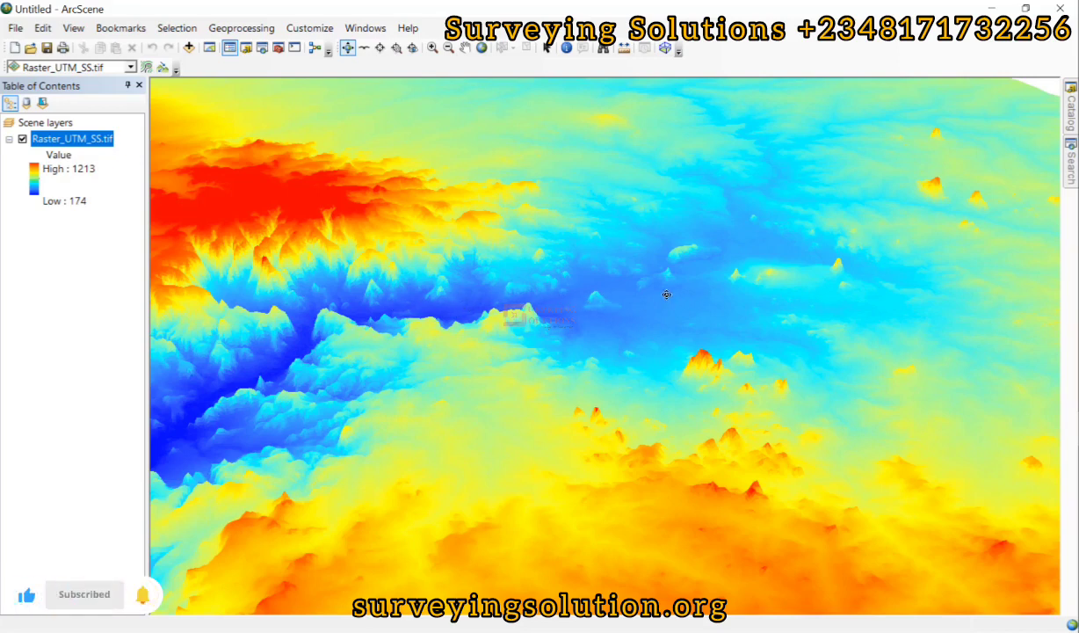
scroll(667, 293, down, 3)
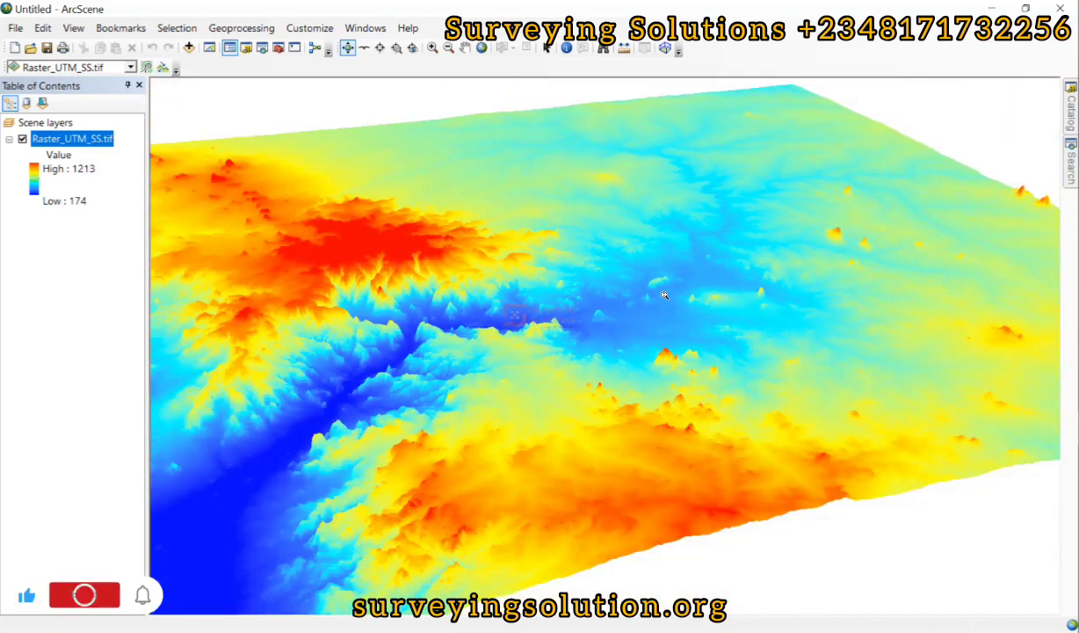
scroll(664, 294, down, 2)
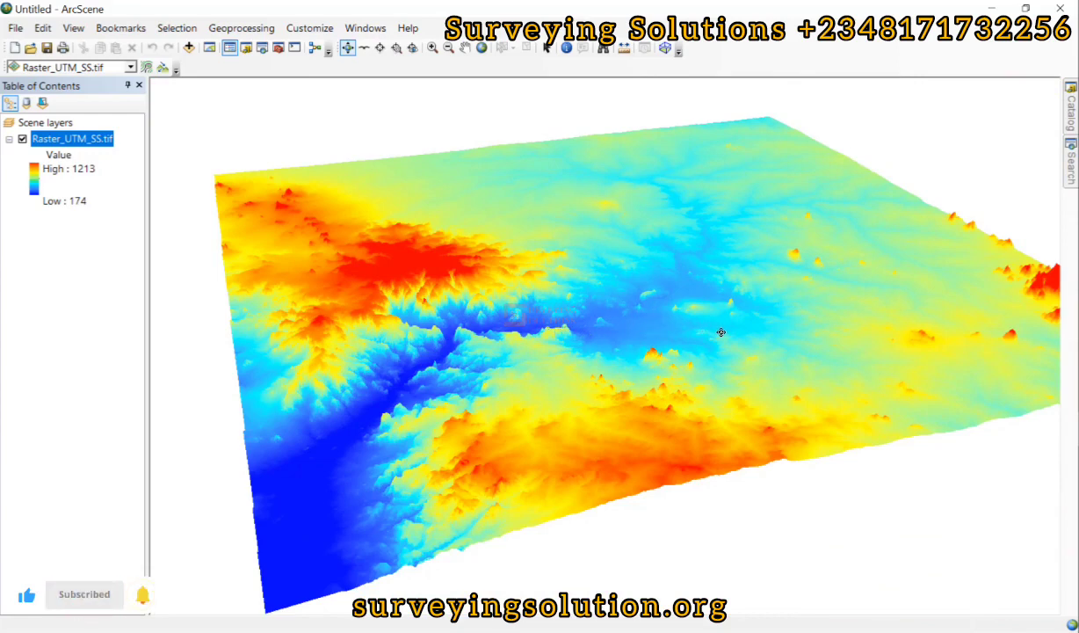
scroll(647, 327, up, 3)
drag(935, 306, 884, 315)
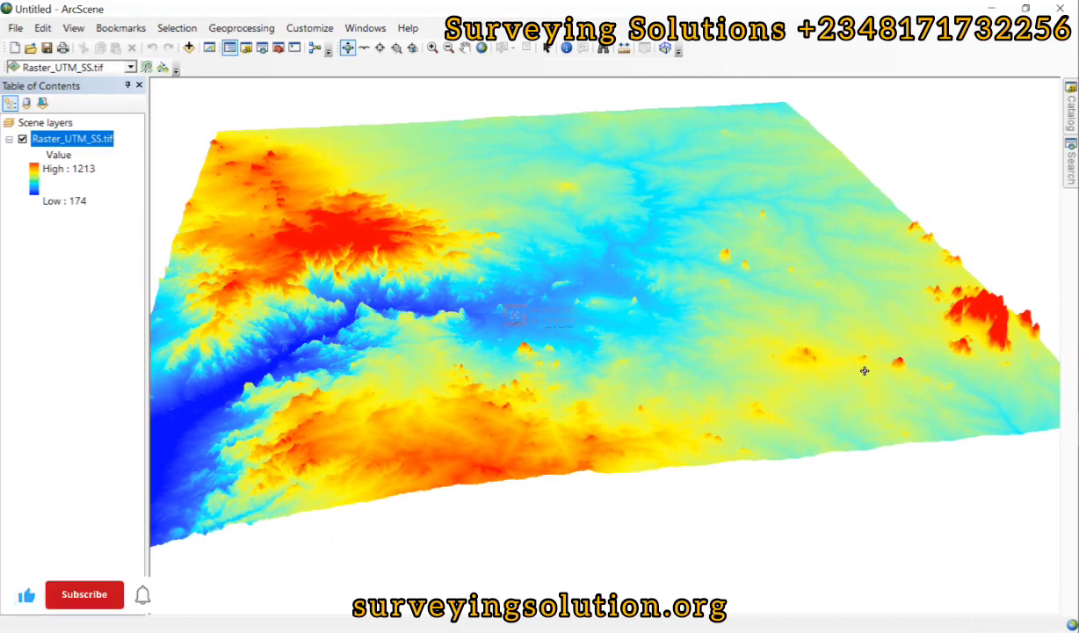
drag(417, 356, 611, 359)
- Set the Raster_UTM_SS.tif height factor from 7.0000 to 0 and tilt over the flattened surface
right_click(55, 139)
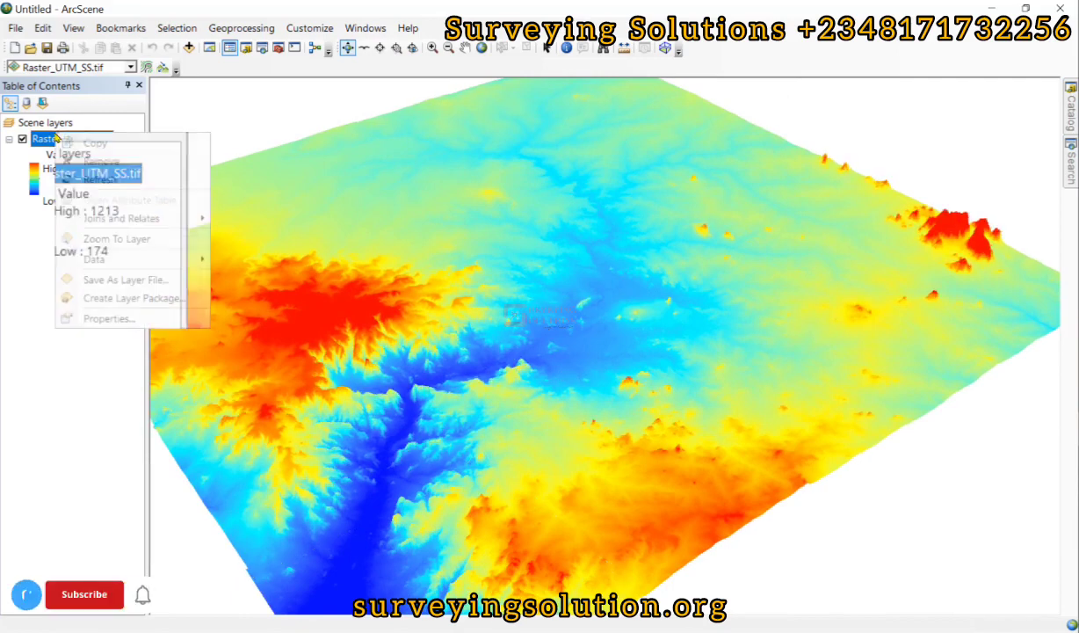
click(92, 315)
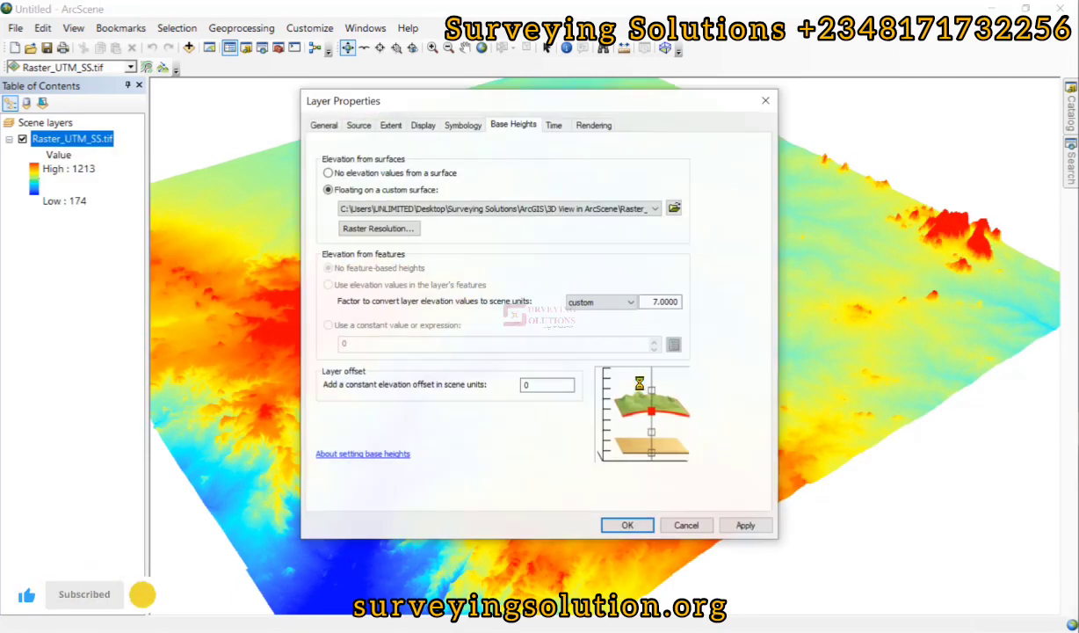
drag(645, 301, 705, 301)
text(0)
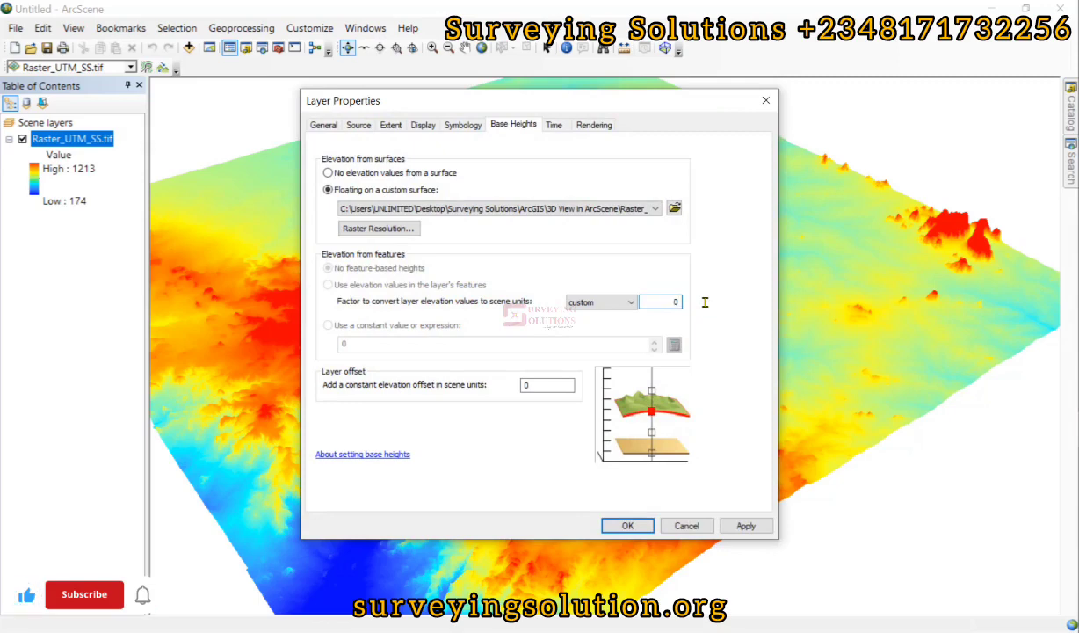
click(624, 526)
drag(586, 482, 608, 454)
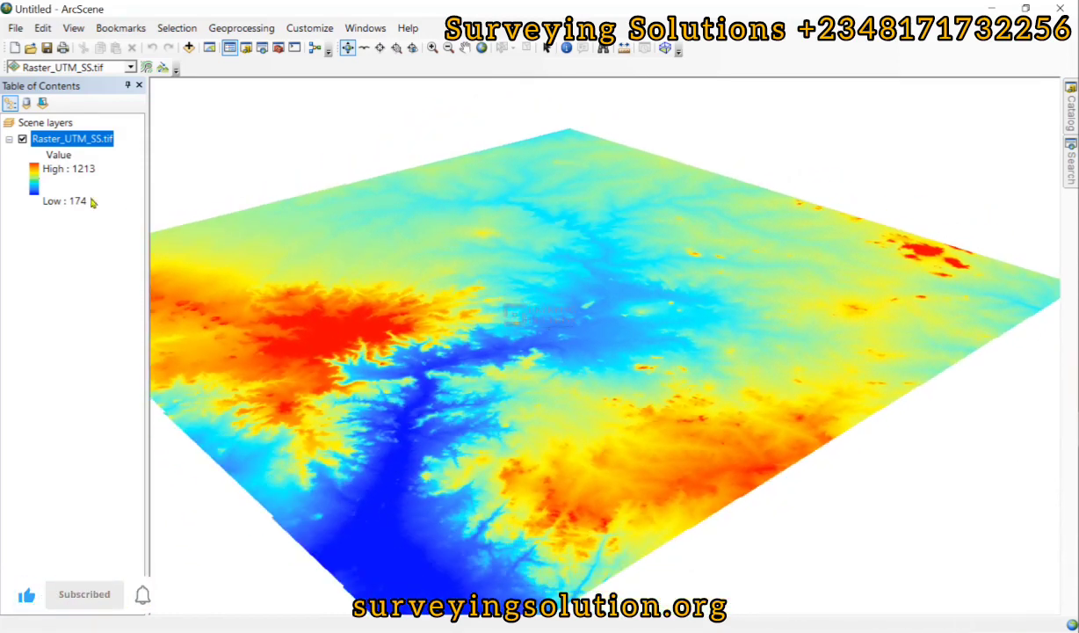
- Set the height factor back from 0.0000 to 7 and zoom around the raised relief
right_click(58, 141)
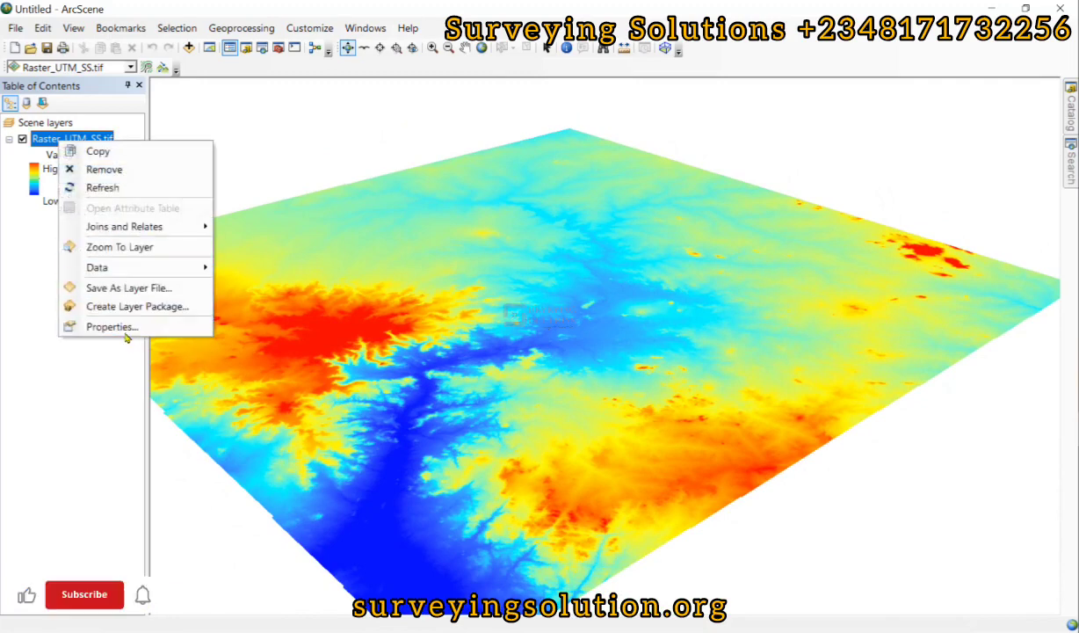
click(185, 325)
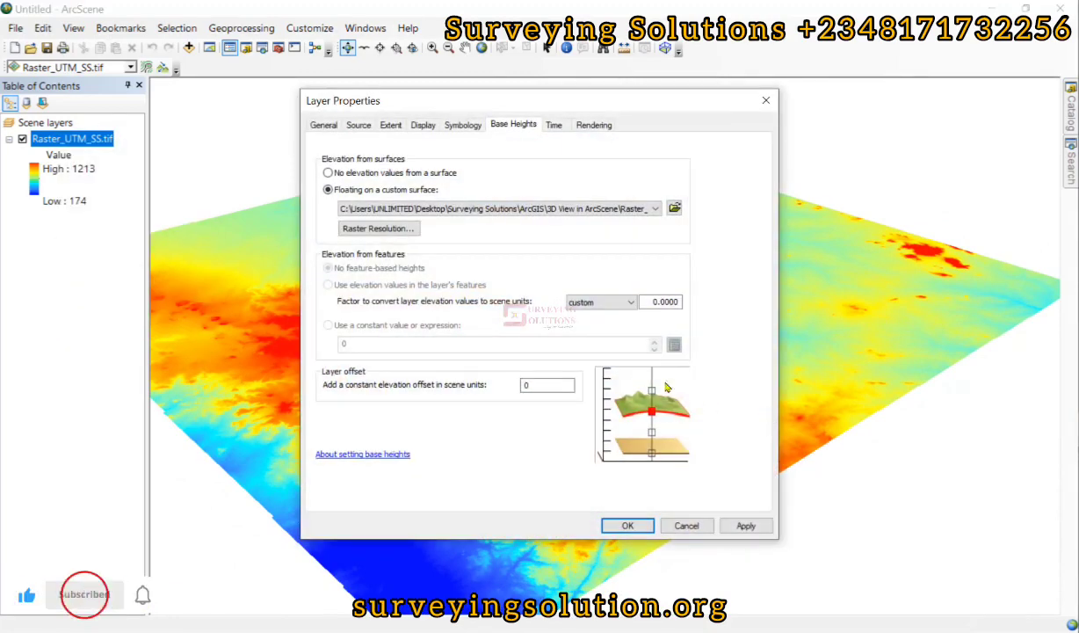
drag(646, 302, 787, 323)
text(7)
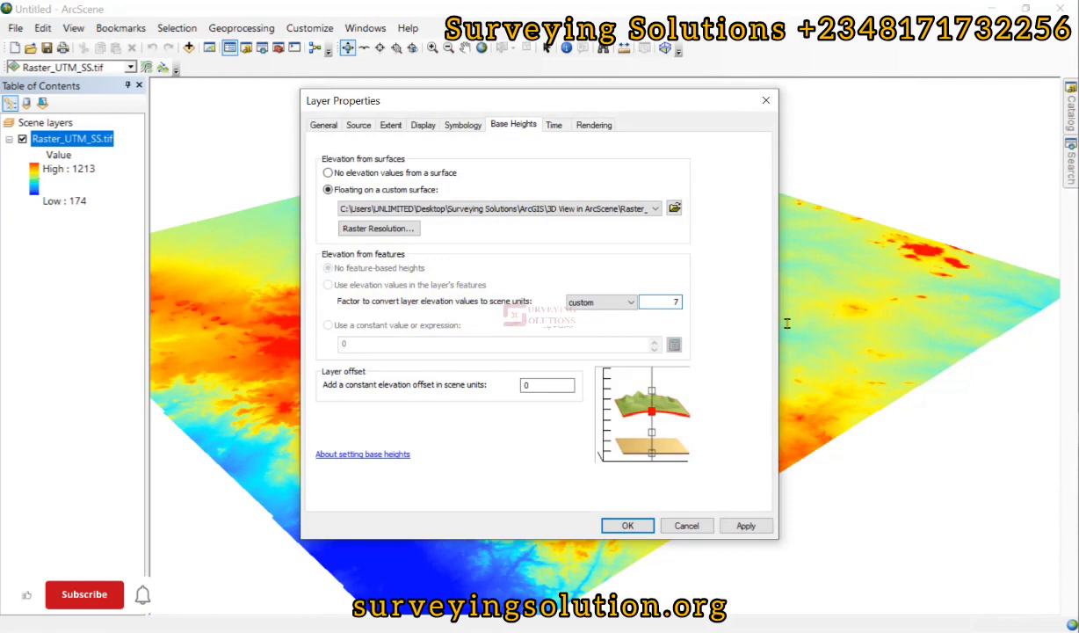
click(628, 527)
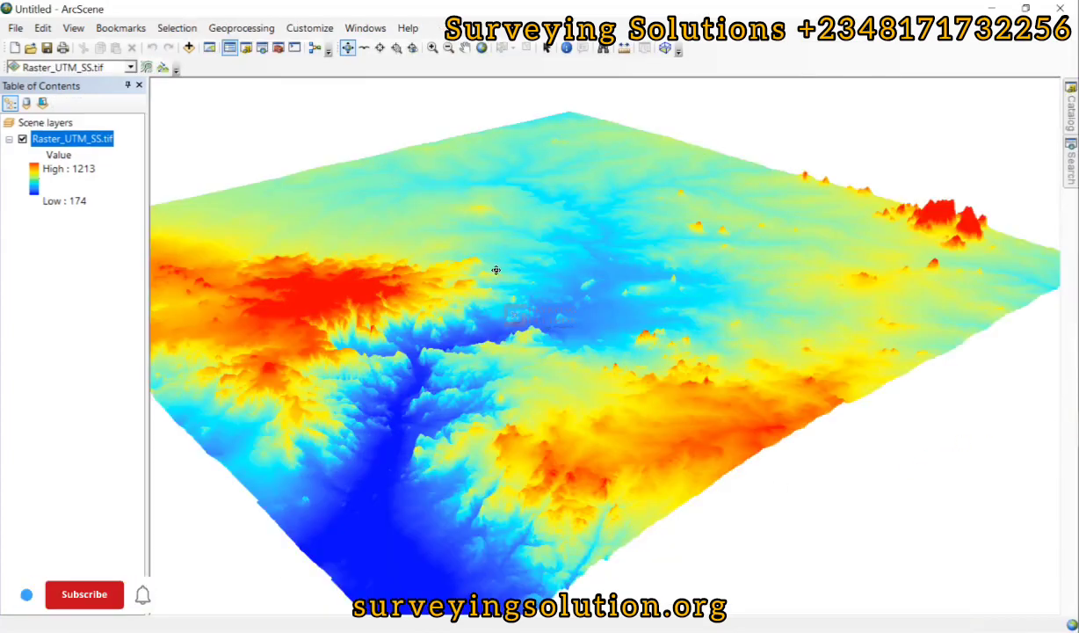
scroll(495, 270, up, 2)
scroll(501, 273, down, 3)
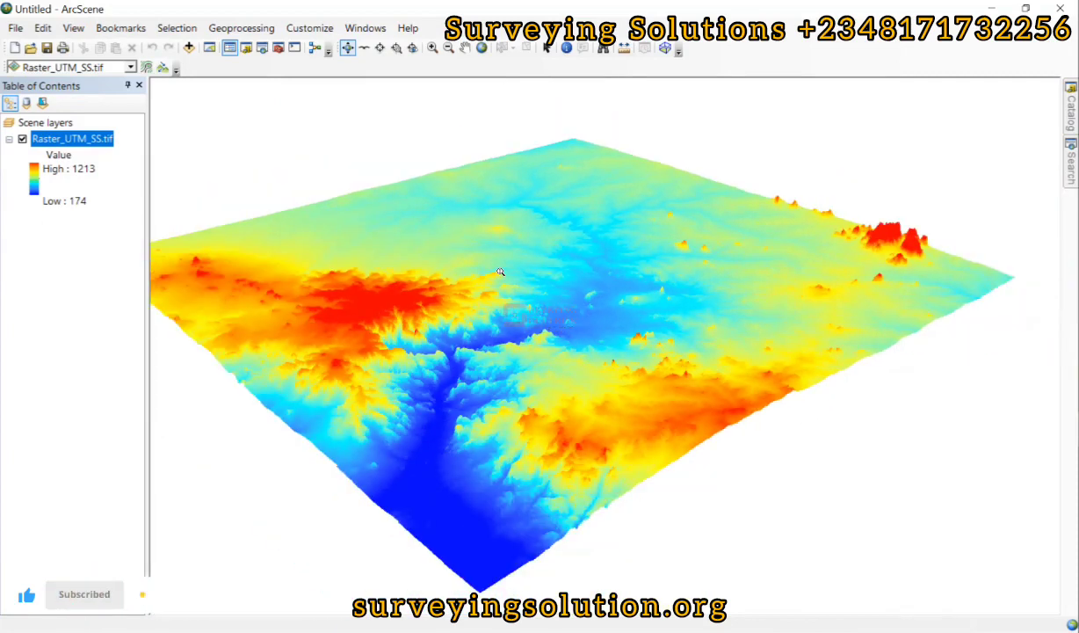
scroll(500, 272, down, 1)
right_drag(578, 357, 588, 381)
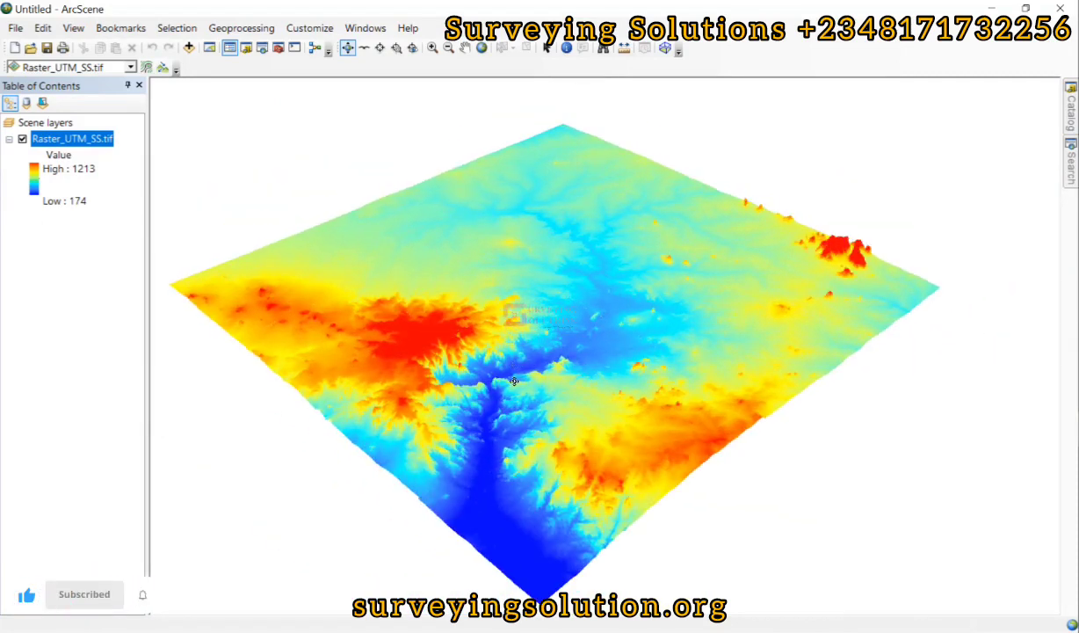